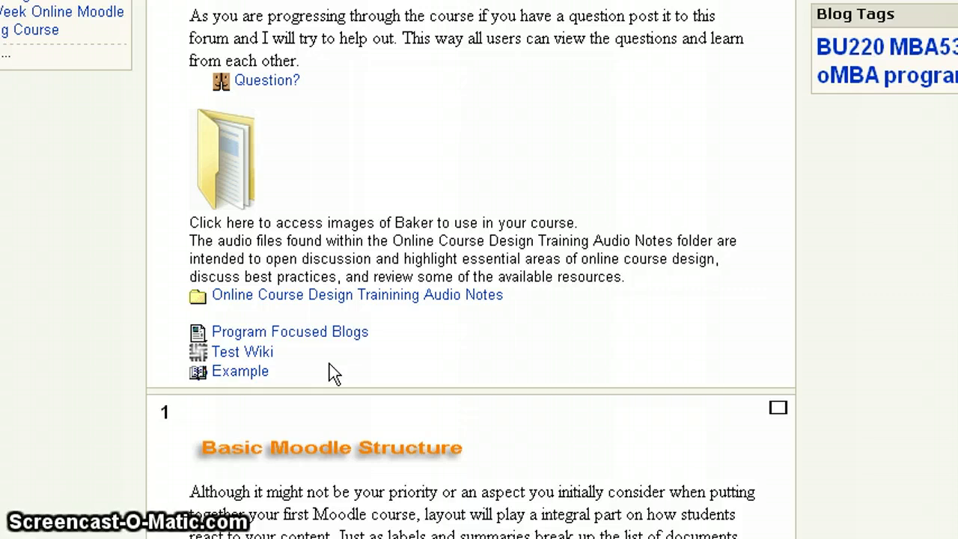
# Step: Open the 'Example' glossary from the course page to view its alphabetical entry list
pyautogui.click(235, 378)
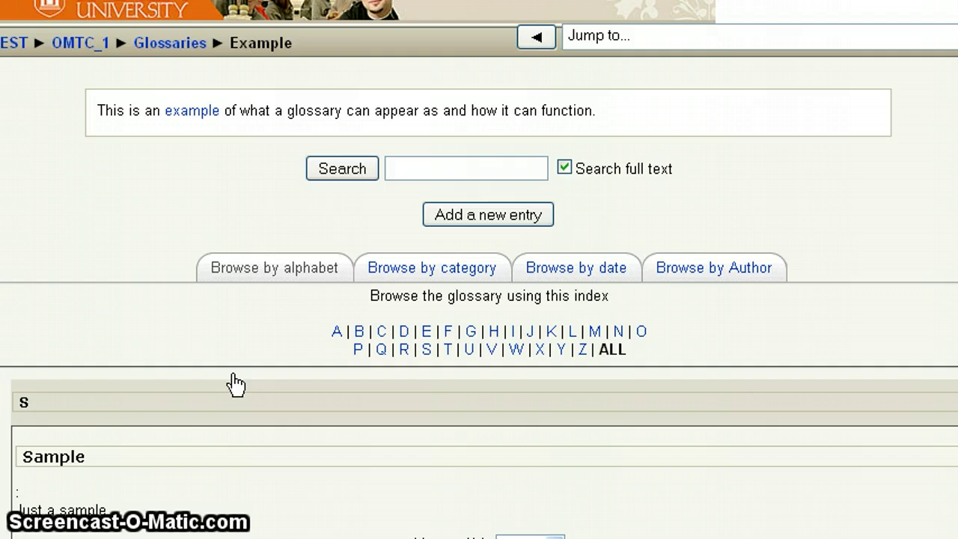
# Step: Start a new entry in the Example glossary using 'Add a new entry'
pyautogui.click(228, 369)
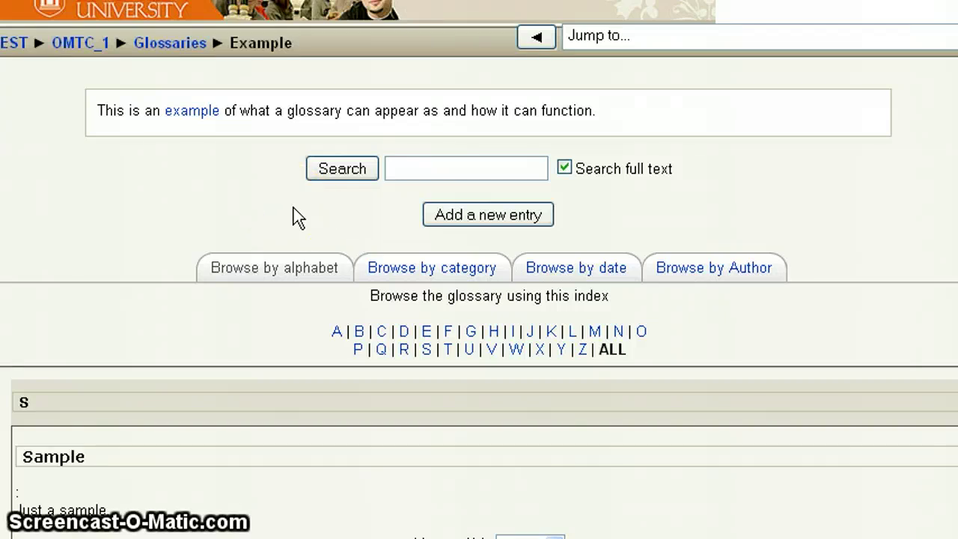
pyautogui.click(478, 216)
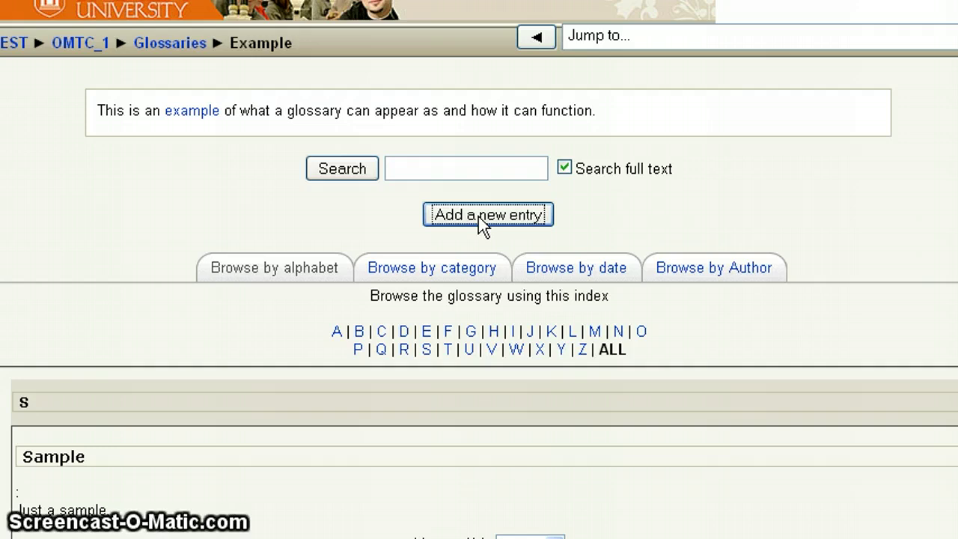
pyautogui.click(246, 283)
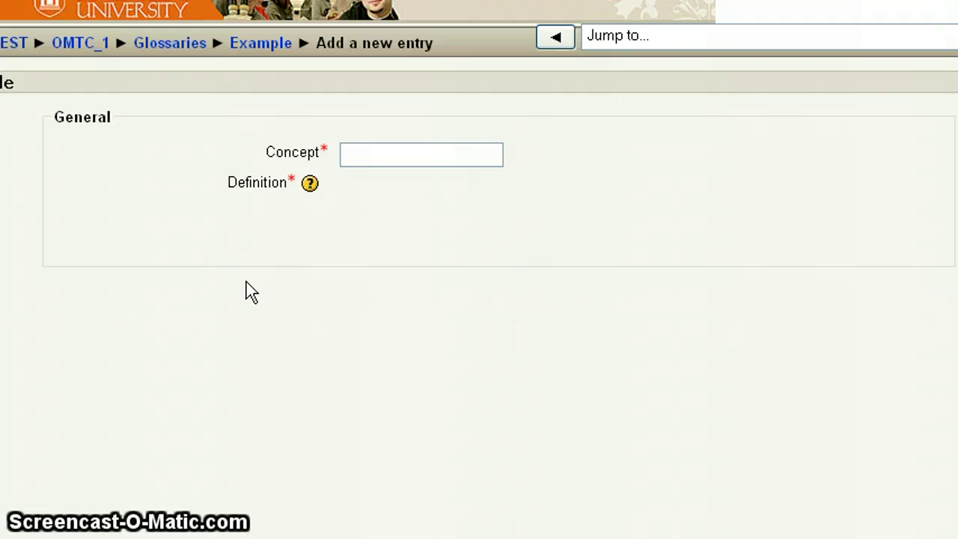
pyautogui.click(420, 238)
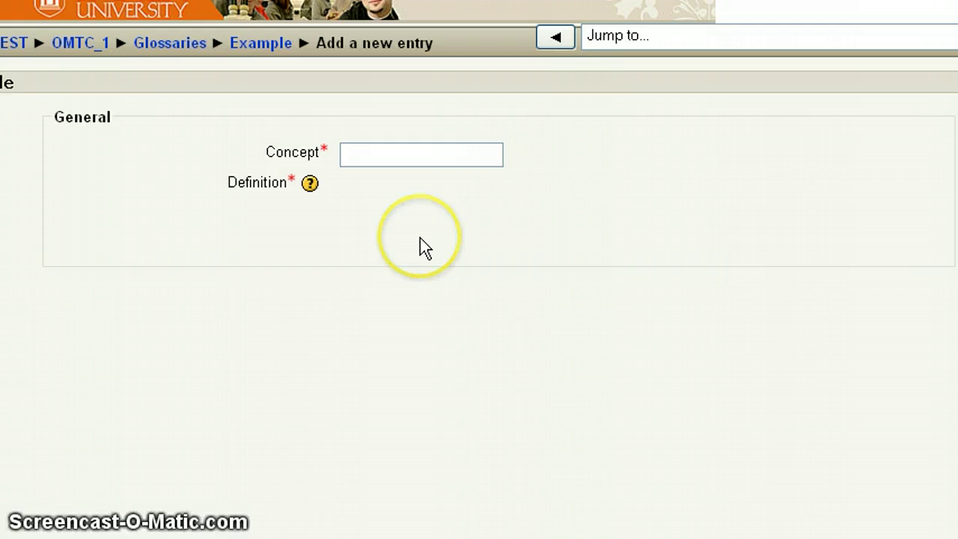
pyautogui.click(415, 229)
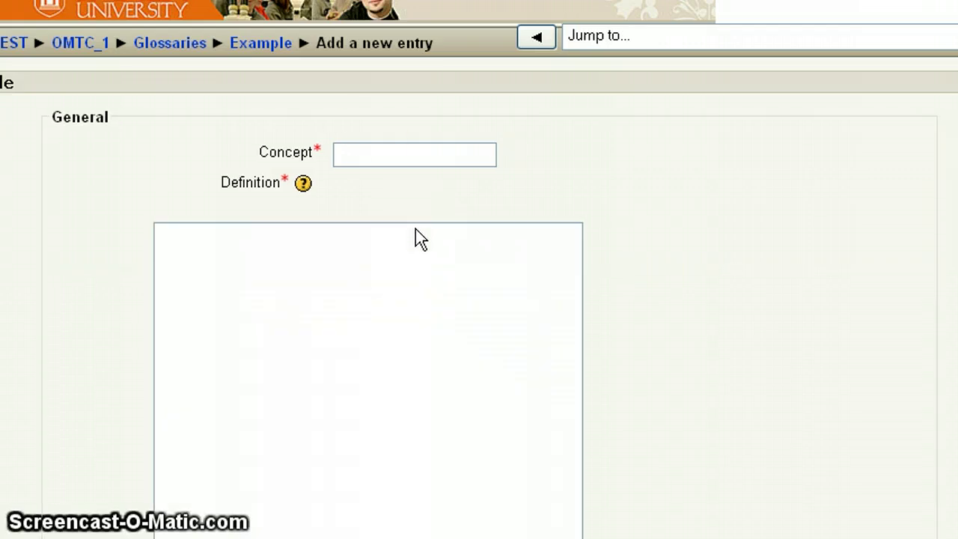
pyautogui.click(364, 152)
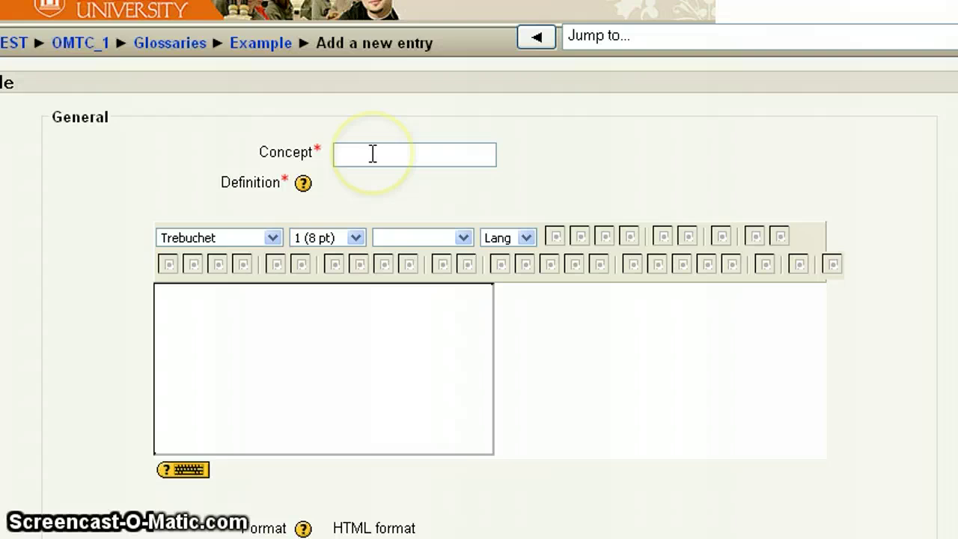
pyautogui.click(371, 154)
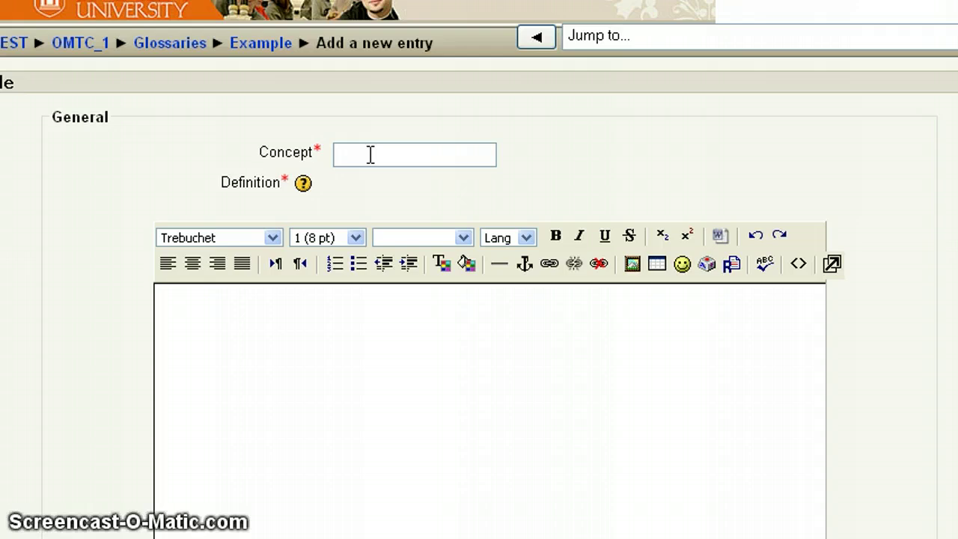
pyautogui.click(371, 154)
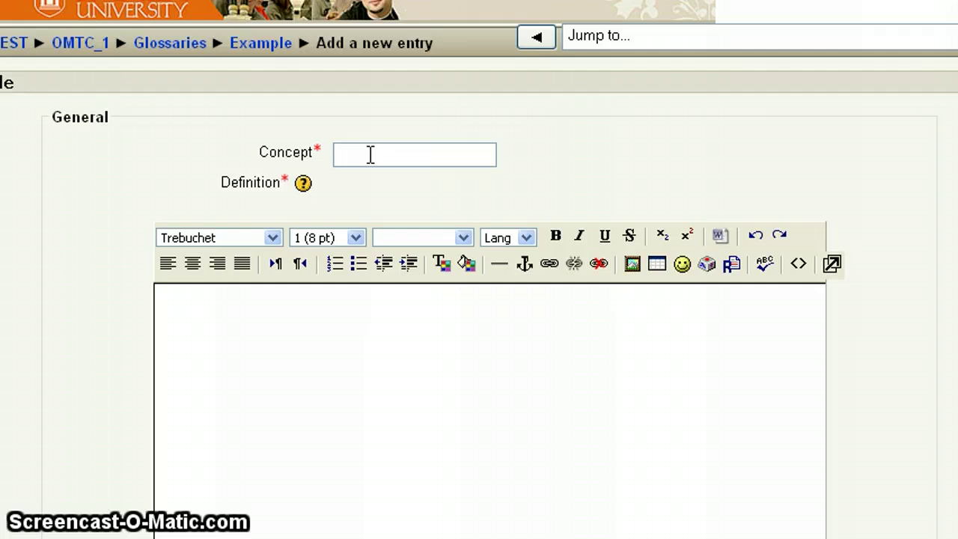
# Step: Enter concept 'Student' and definition 'Someone eager to learn.', correcting the typo
pyautogui.write('S')
pyautogui.click(280, 310)
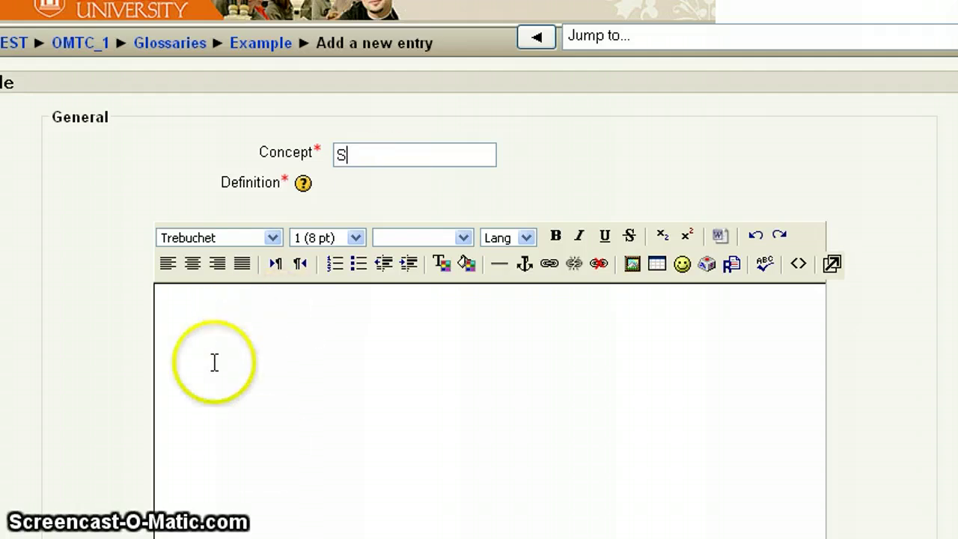
pyautogui.write('tudent')
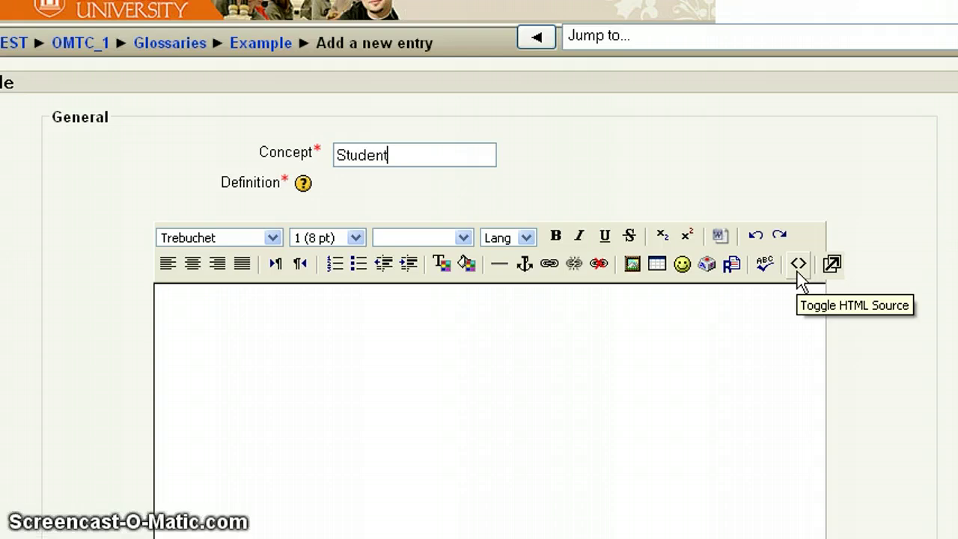
pyautogui.click(192, 314)
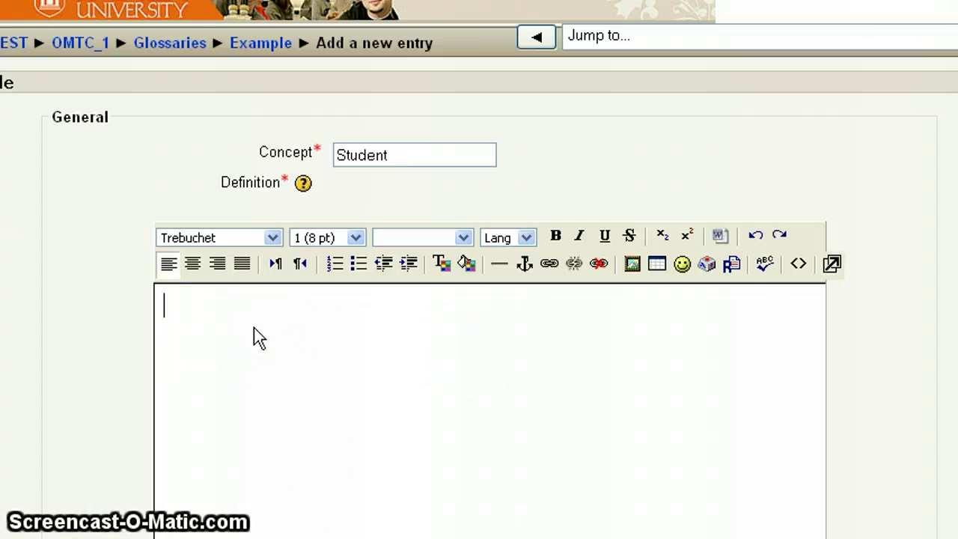
pyautogui.write('Some')
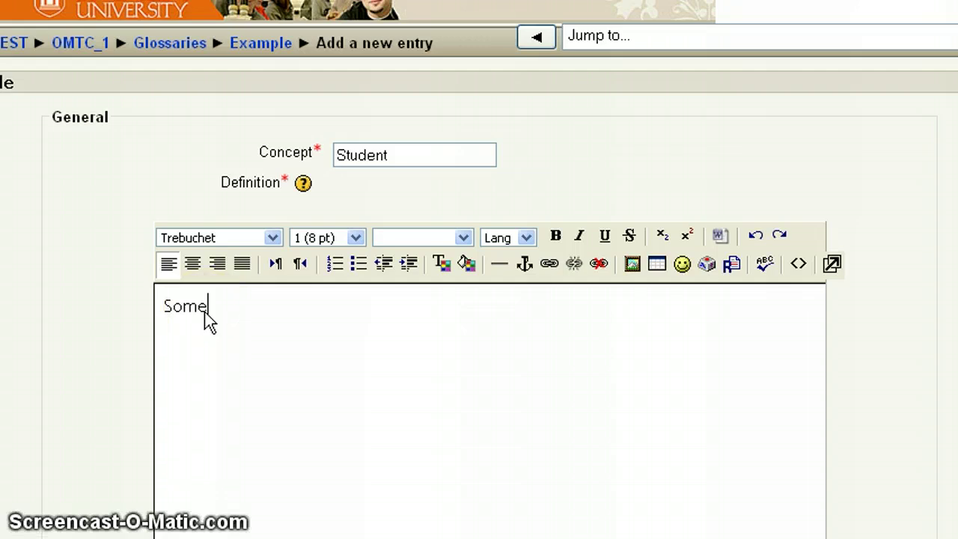
pyautogui.write('one eager to learb')
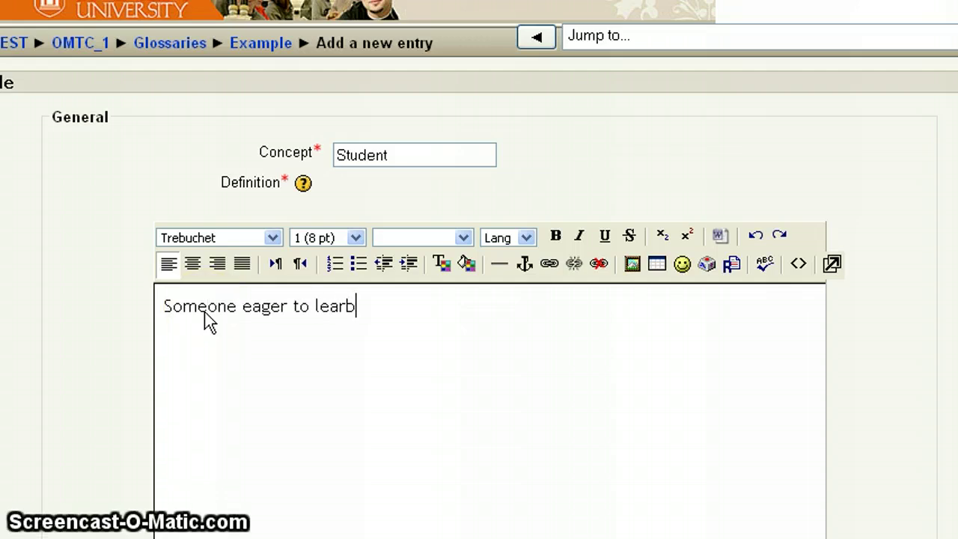
pyautogui.press('BackSpace')
pyautogui.write('n.')
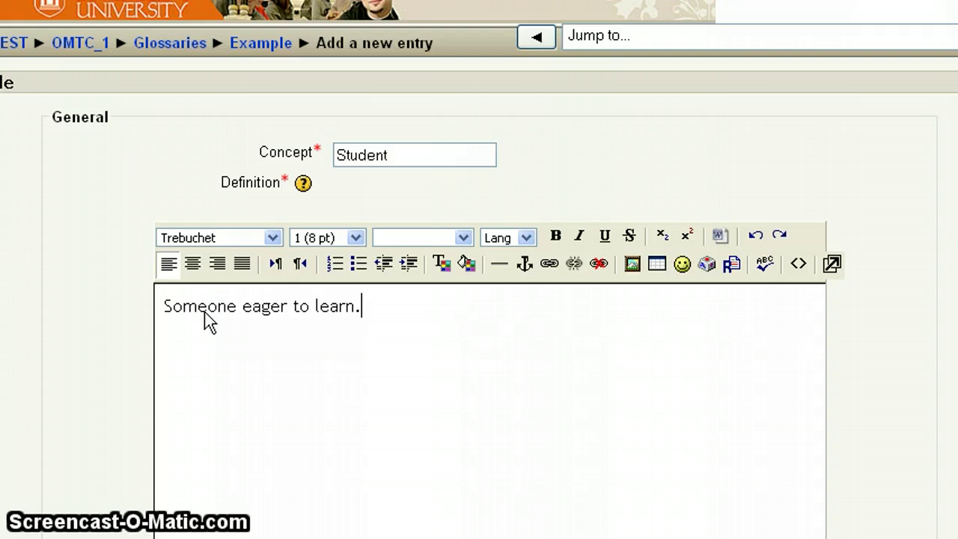
pyautogui.click(97, 301)
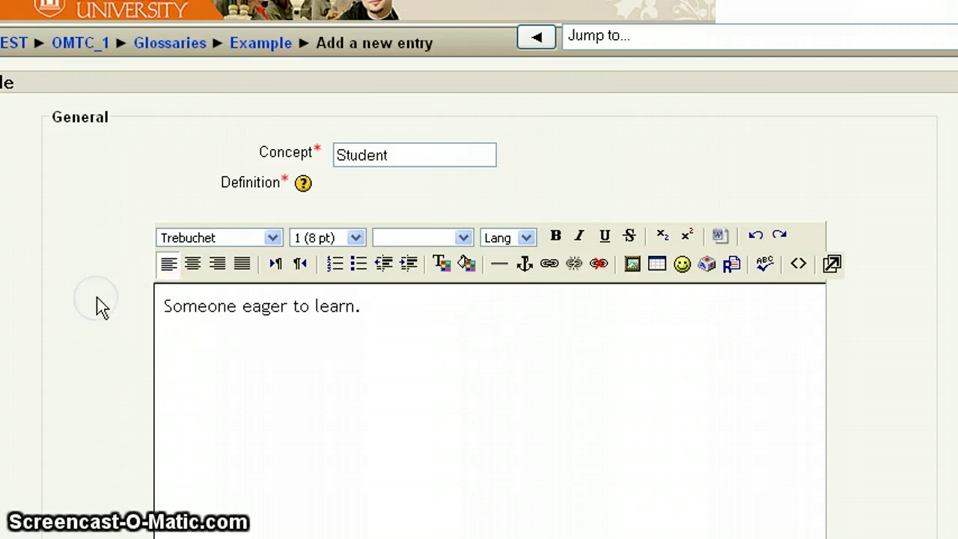
# Step: Assign the Student entry to the 'Test' category
pyautogui.scroll(-3, 98, 305)
pyautogui.scroll(-3, 97, 302)
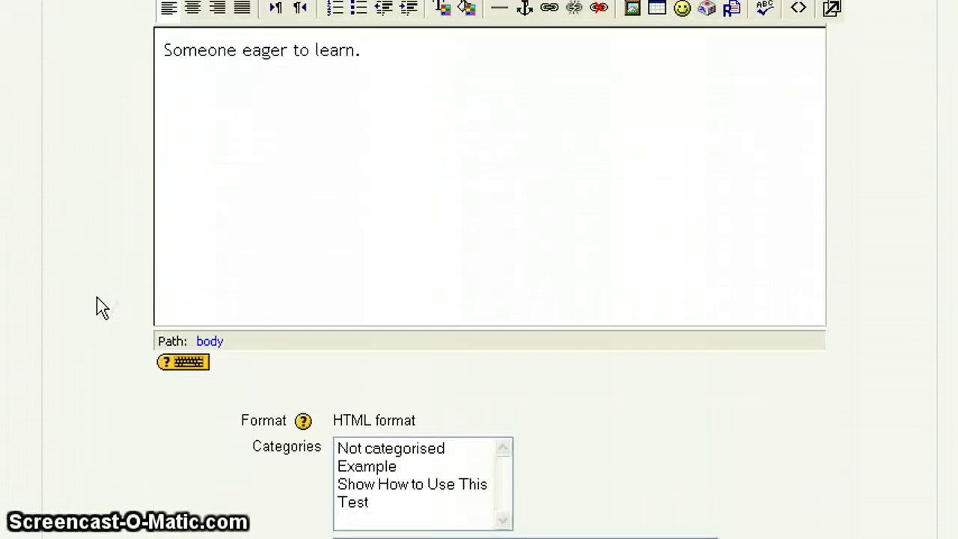
pyautogui.scroll(-5, 102, 307)
pyautogui.click(293, 261)
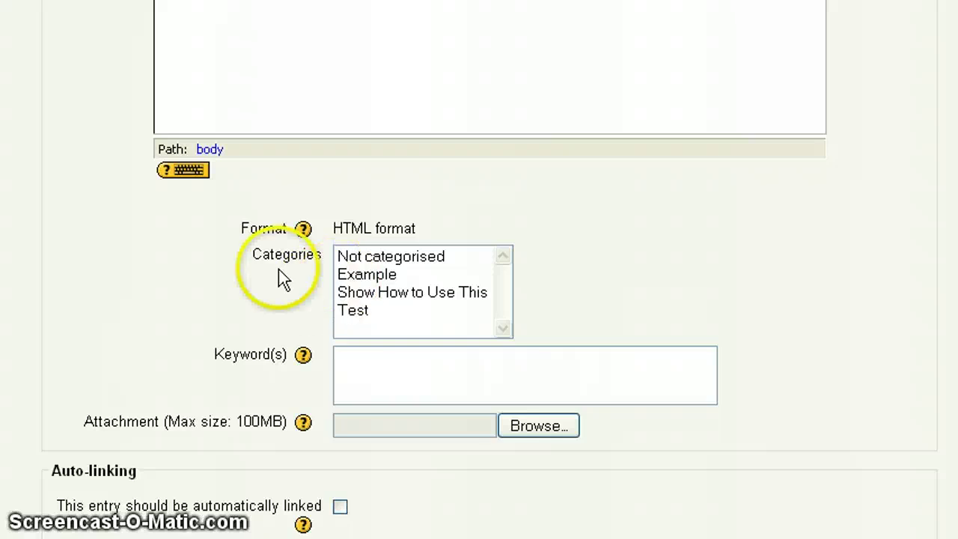
pyautogui.click(194, 269)
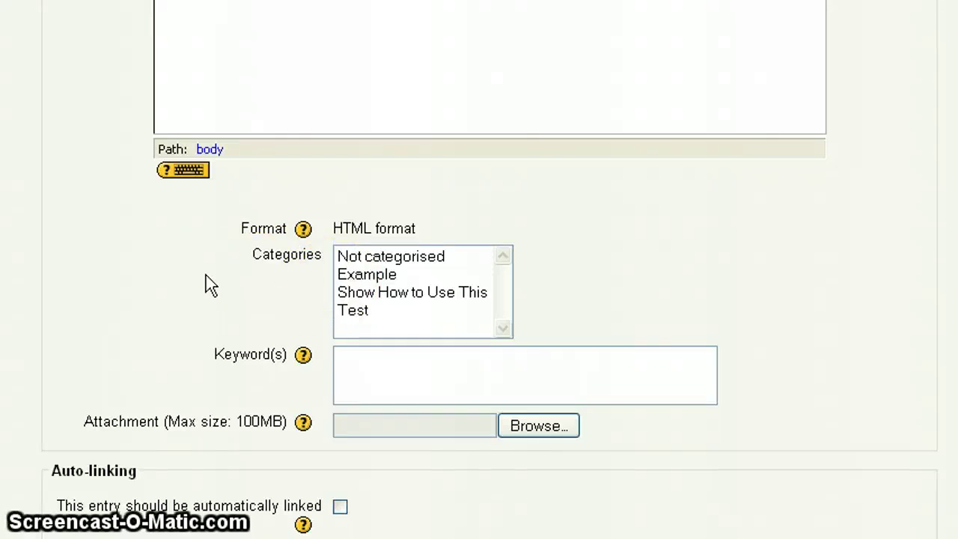
pyautogui.click(272, 293)
pyautogui.click(360, 310)
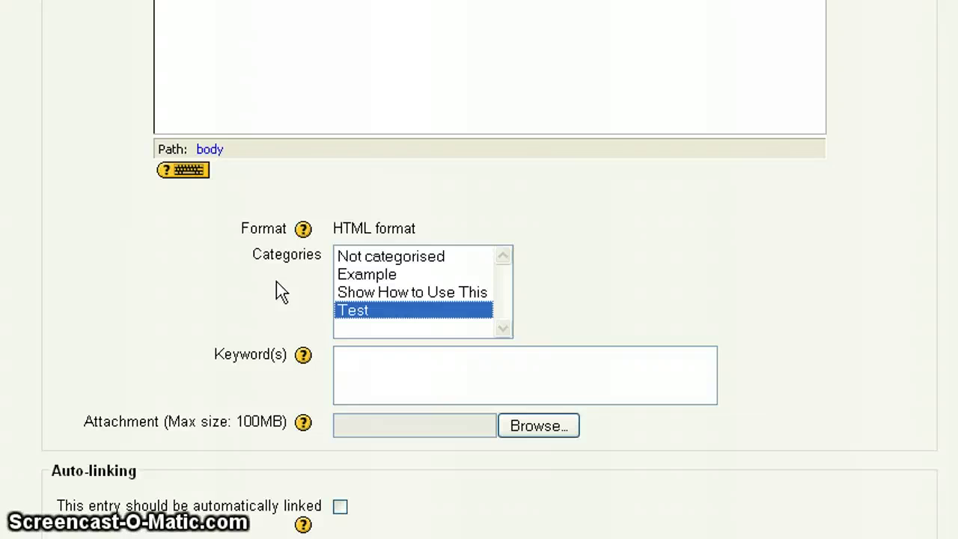
pyautogui.scroll(-3, 276, 282)
# Step: Enter 'eager' in the entry's Keyword(s) field
pyautogui.click(368, 235)
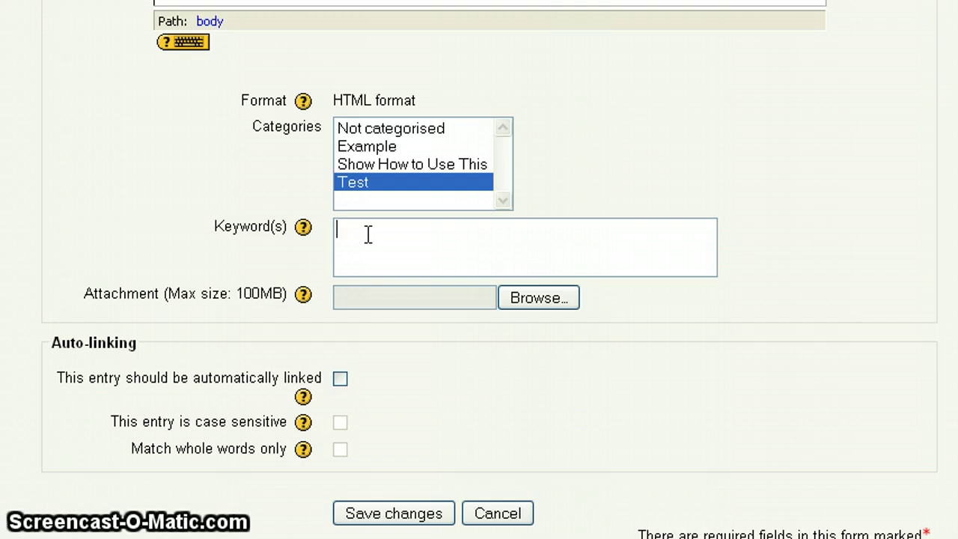
pyautogui.write('eager')
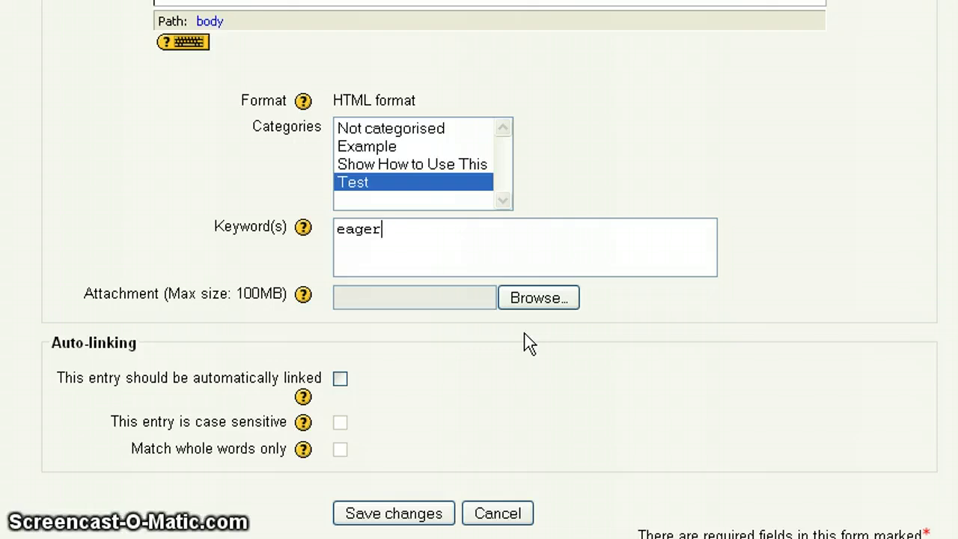
# Step: Attach the Columns_Banner file from the Desktop to the entry
pyautogui.click(548, 301)
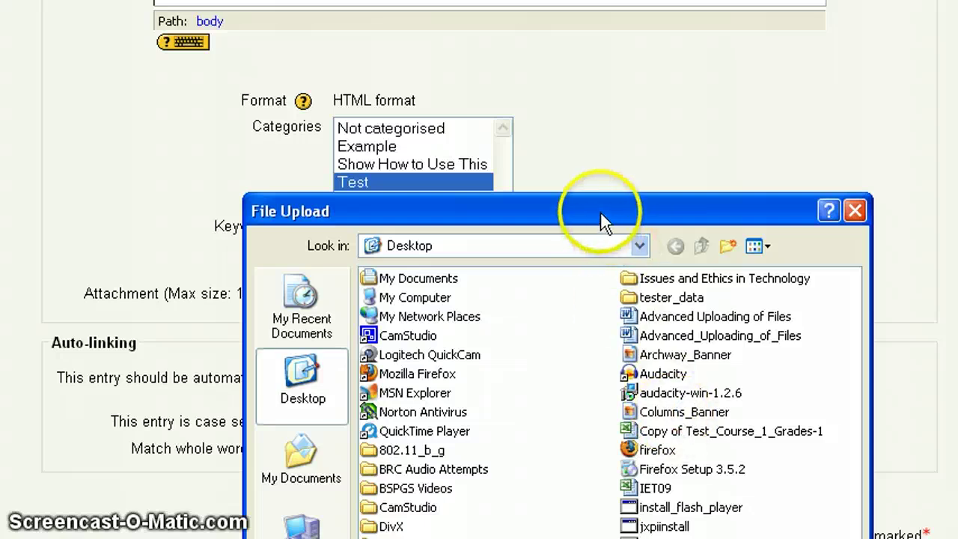
pyautogui.moveTo(597, 217); pyautogui.dragTo(539, 71)
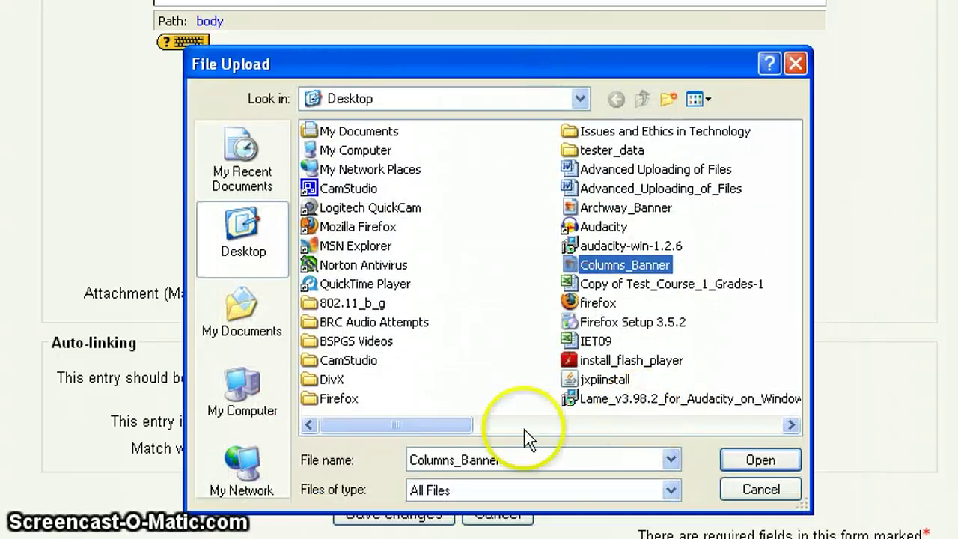
pyautogui.click(749, 460)
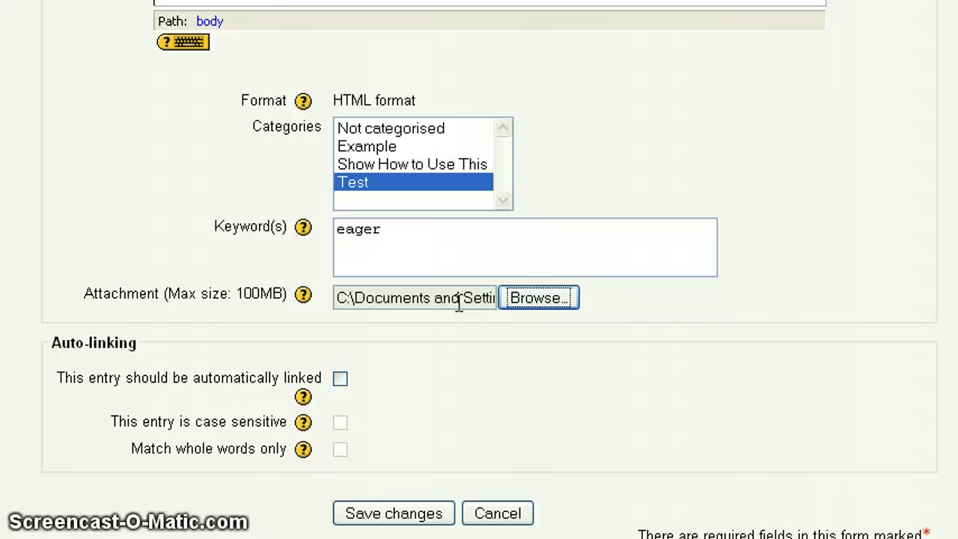
# Step: Enable auto-linking with 'Match whole words only' and save the Student entry
pyautogui.click(420, 327)
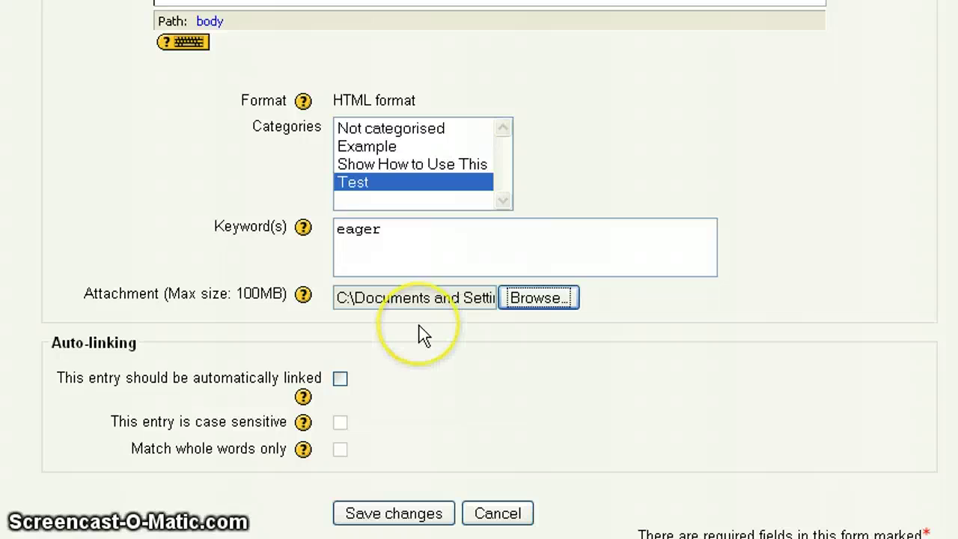
pyautogui.click(615, 304)
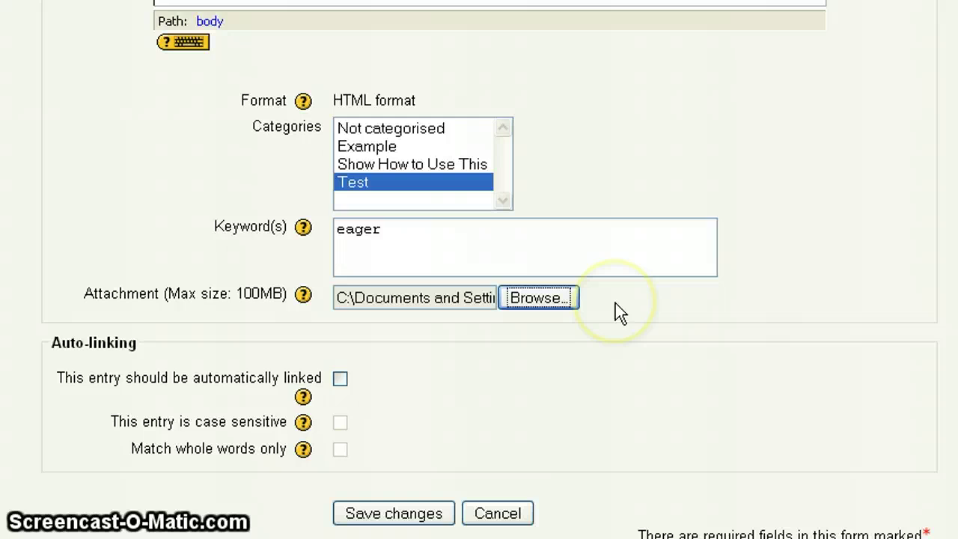
pyautogui.click(615, 305)
pyautogui.scroll(-3, 615, 304)
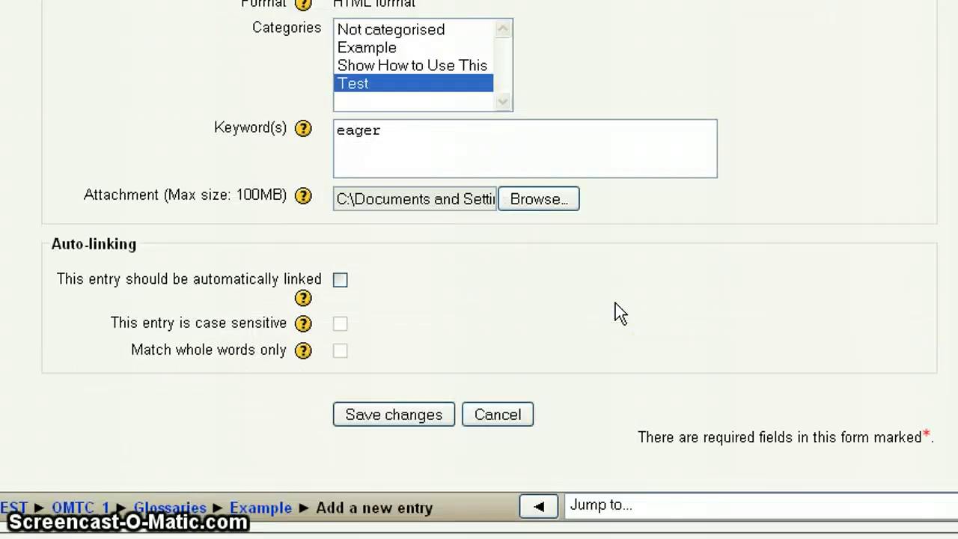
pyautogui.click(125, 256)
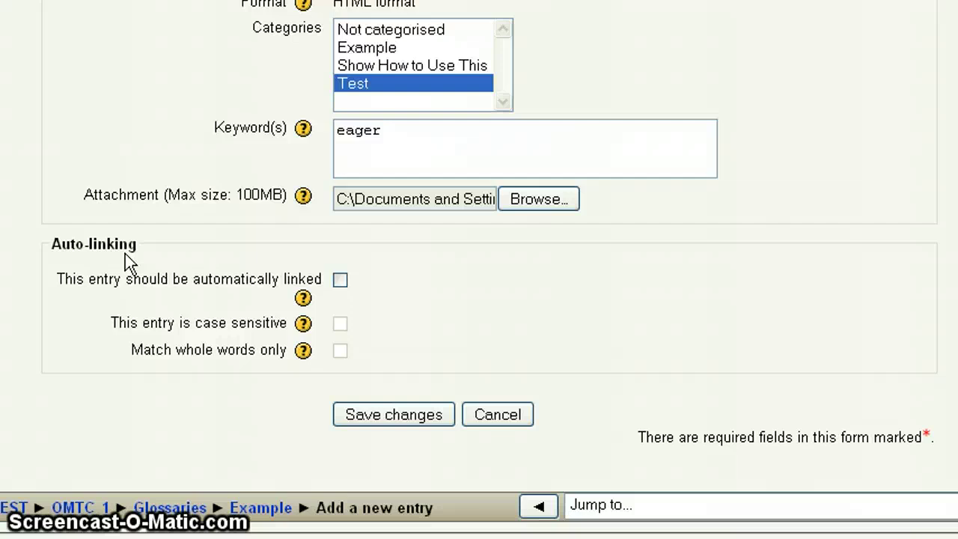
pyautogui.click(175, 283)
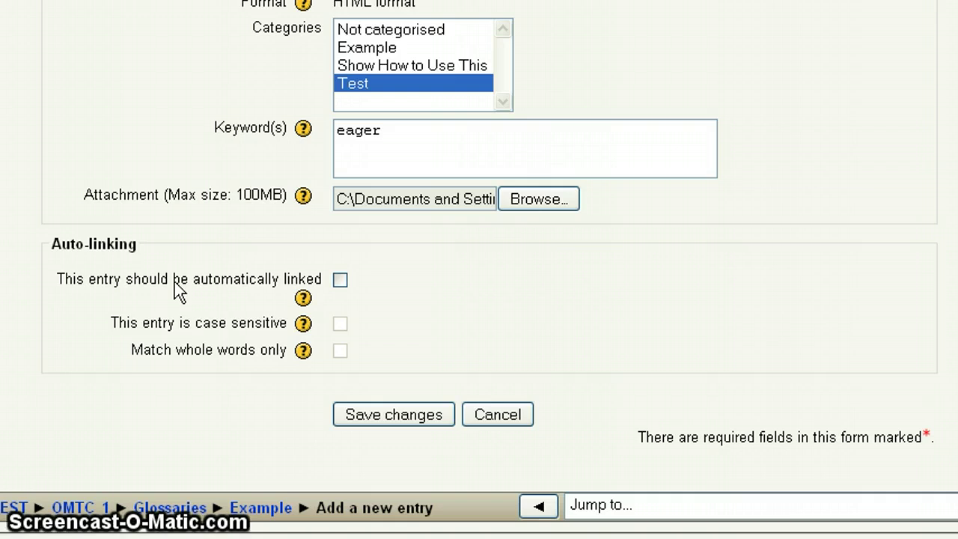
pyautogui.click(341, 280)
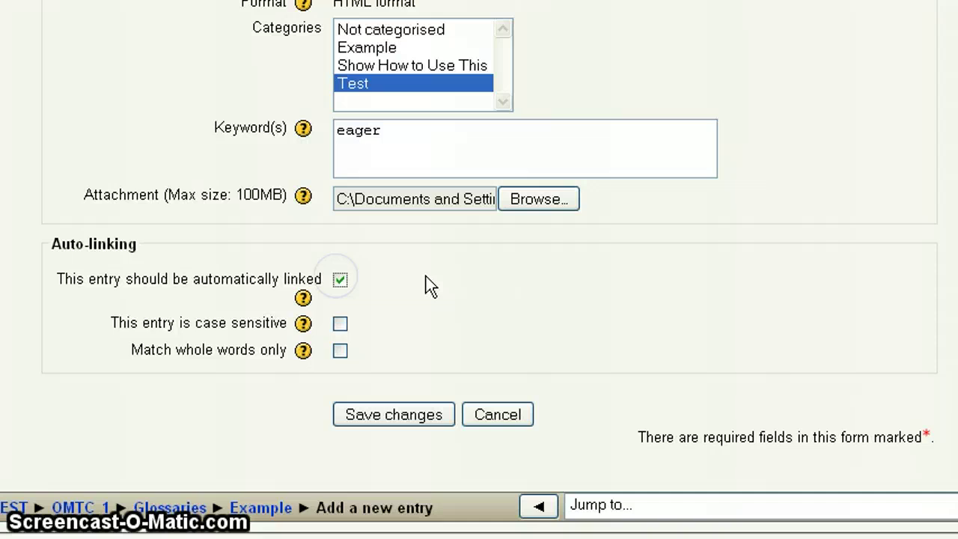
pyautogui.click(368, 352)
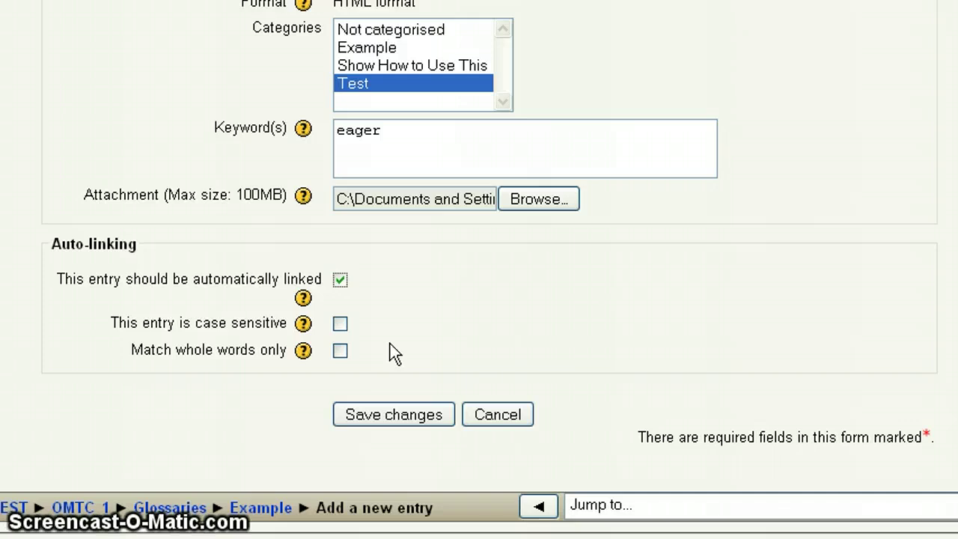
pyautogui.click(340, 350)
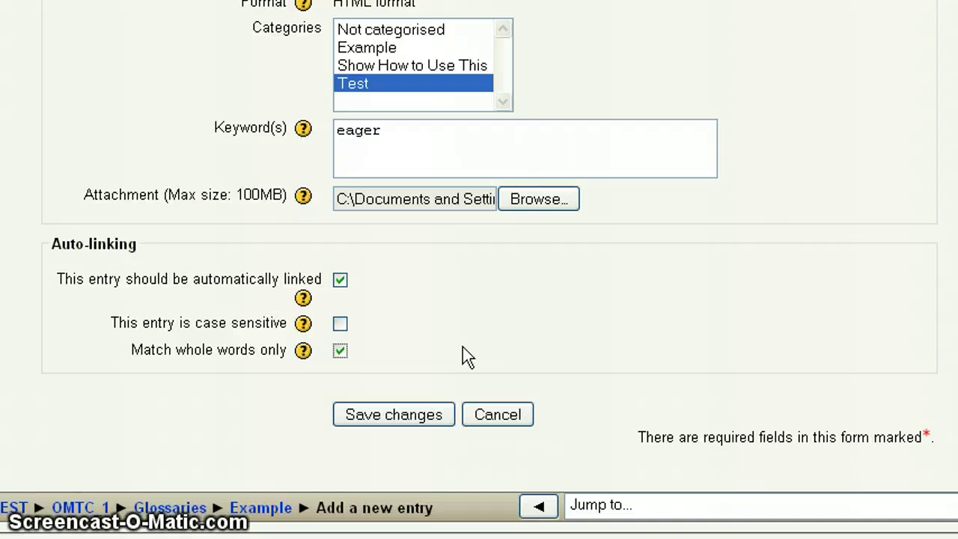
pyautogui.click(389, 414)
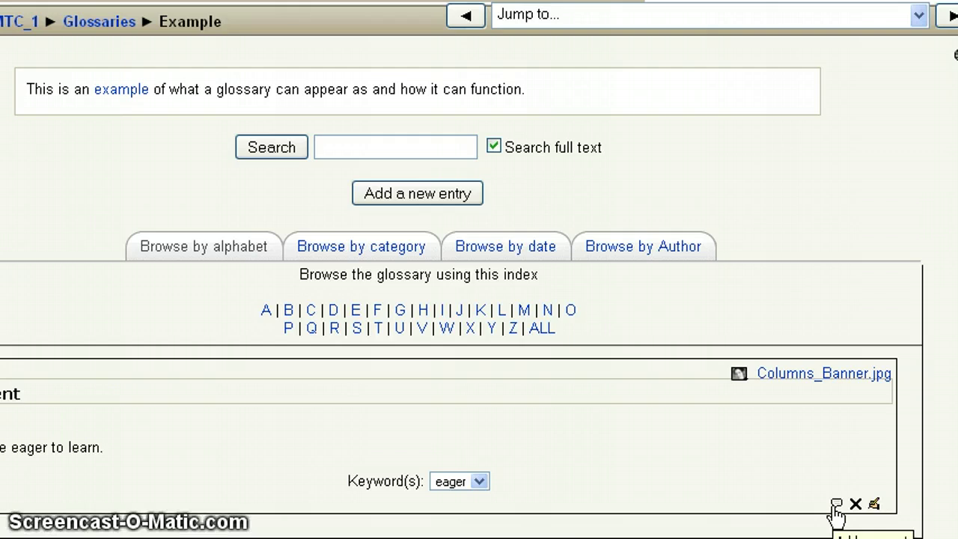
# Step: Open the 'Add a comment' page for the new Student entry
pyautogui.click(836, 509)
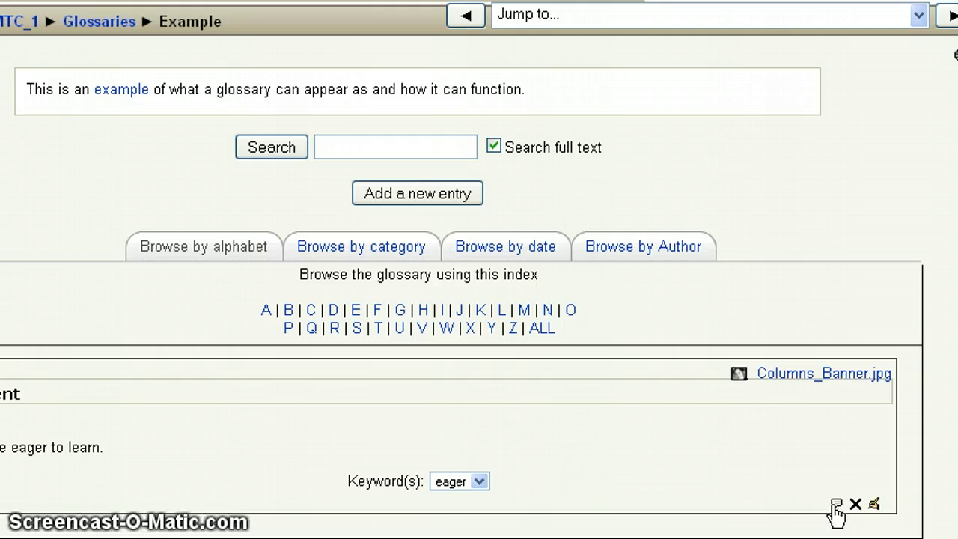
pyautogui.click(835, 506)
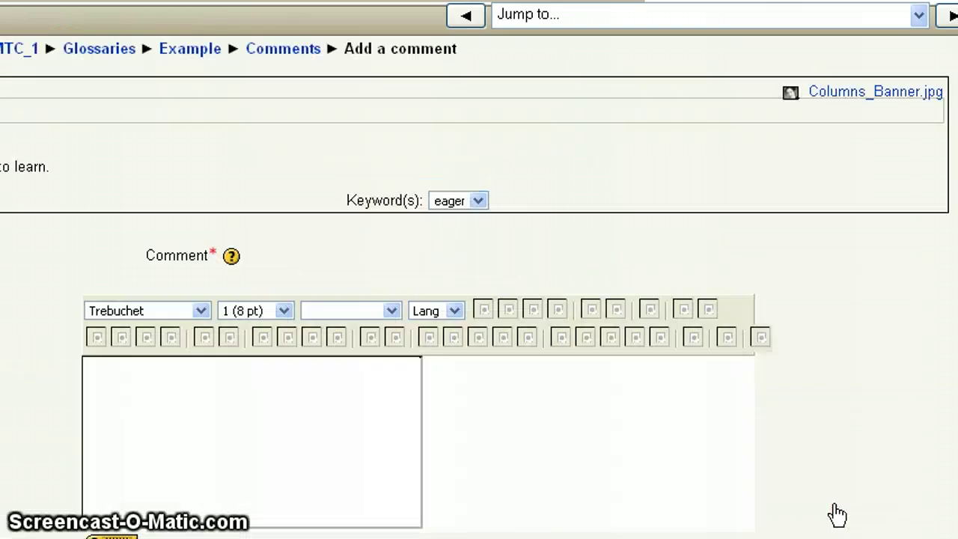
# Step: Post the comment 'Nice job' on the Student entry
pyautogui.click(380, 352)
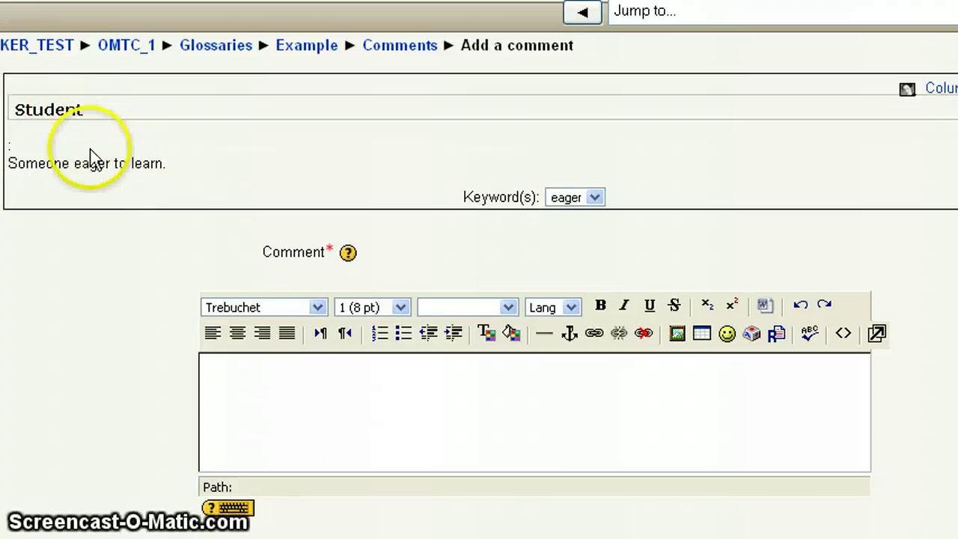
pyautogui.click(296, 379)
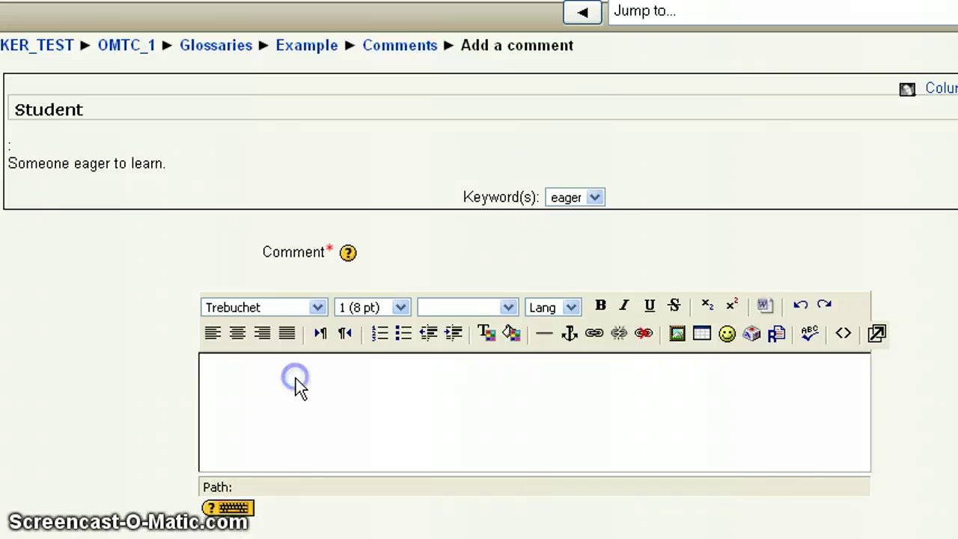
pyautogui.click(267, 396)
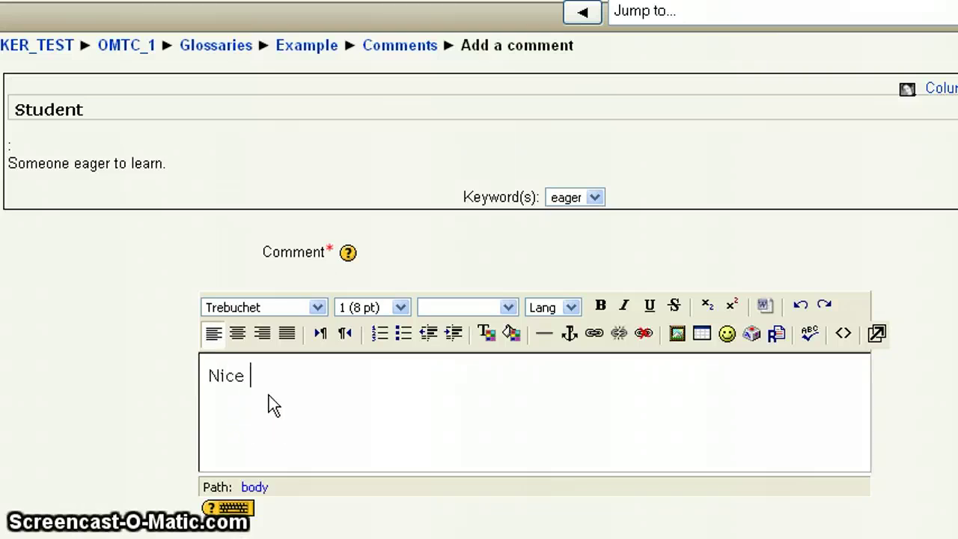
pyautogui.write('Nice job.')
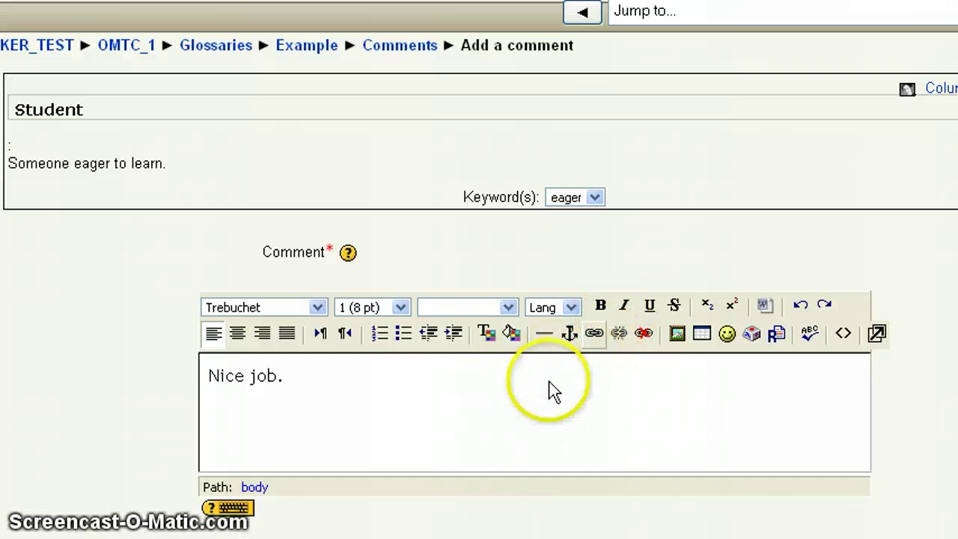
pyautogui.scroll(-5, 907, 384)
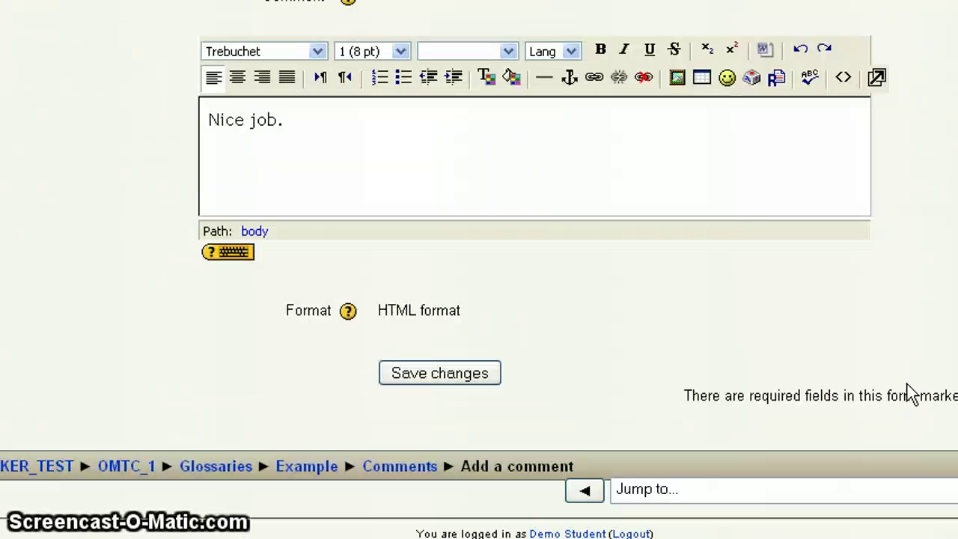
pyautogui.click(416, 376)
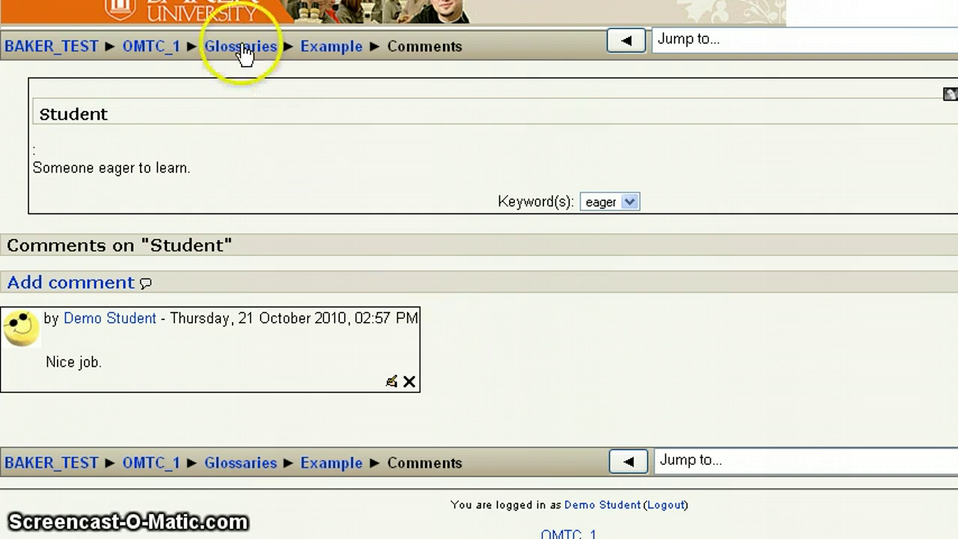
# Step: Go back to the Glossaries list and reopen the Example glossary, now with 2 entries
pyautogui.click(241, 463)
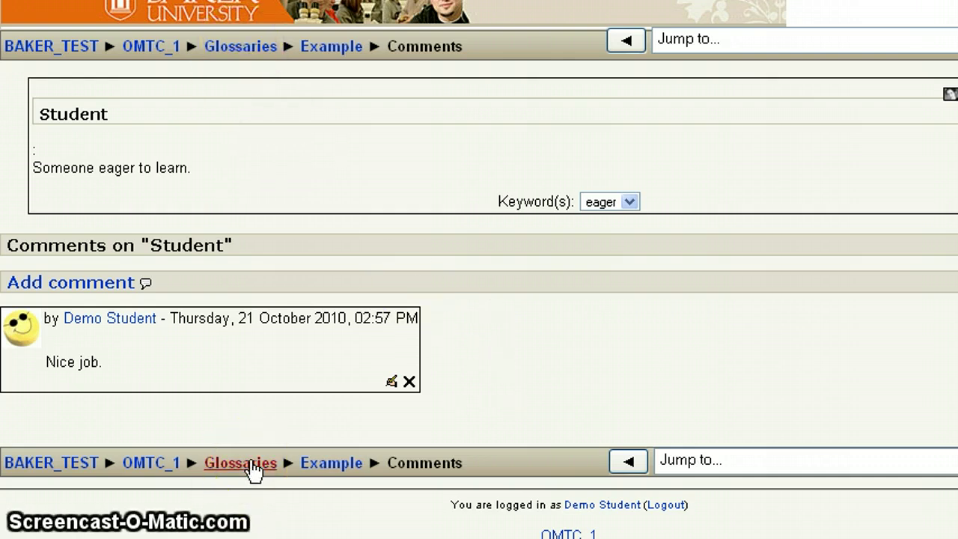
pyautogui.click(241, 463)
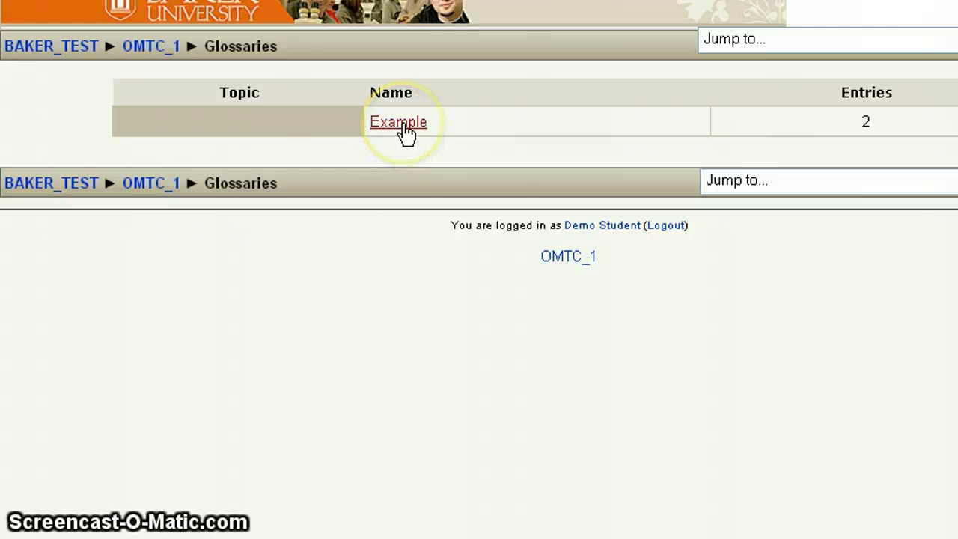
pyautogui.click(403, 127)
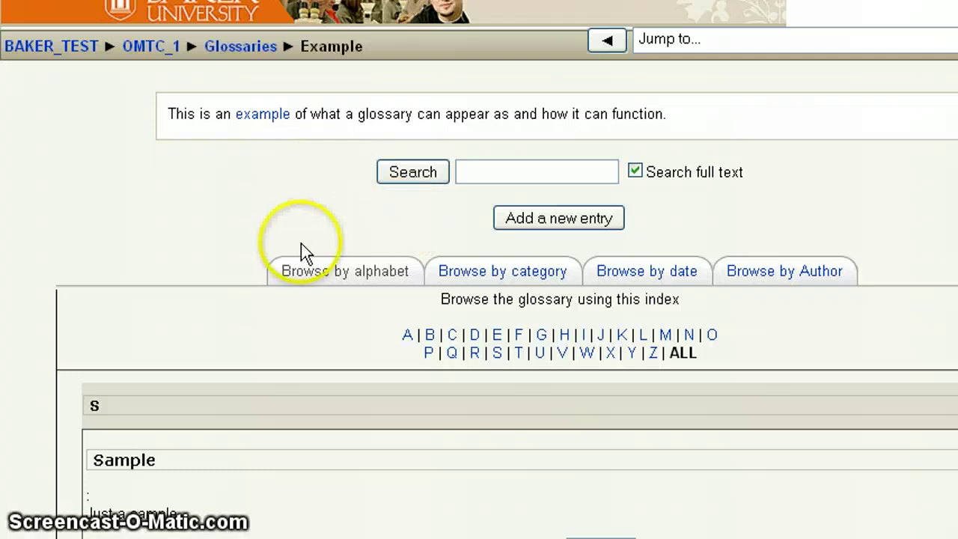
# Step: Filter the Example glossary by letter B (no entries), then by S to list Sample and Student
pyautogui.click(307, 332)
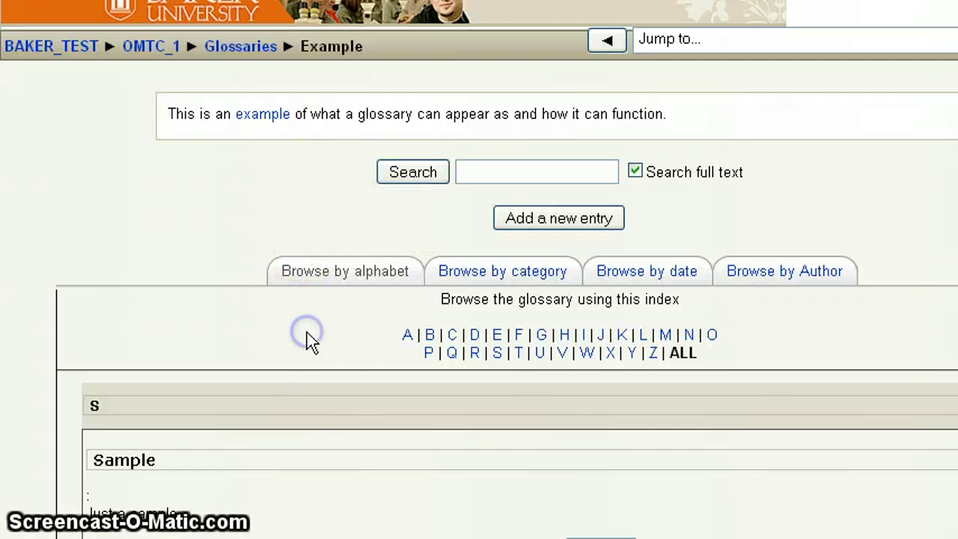
pyautogui.scroll(-5, 307, 332)
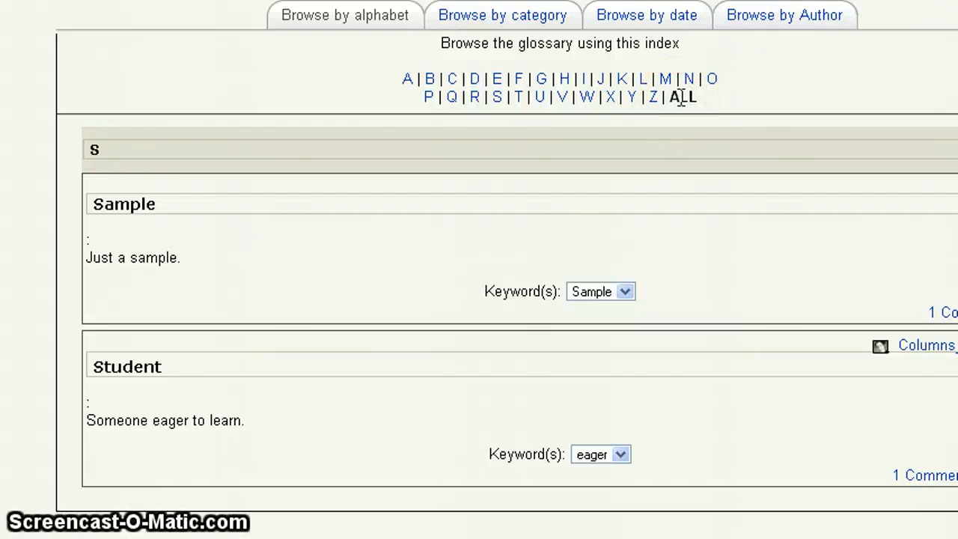
pyautogui.scroll(2, 681, 98)
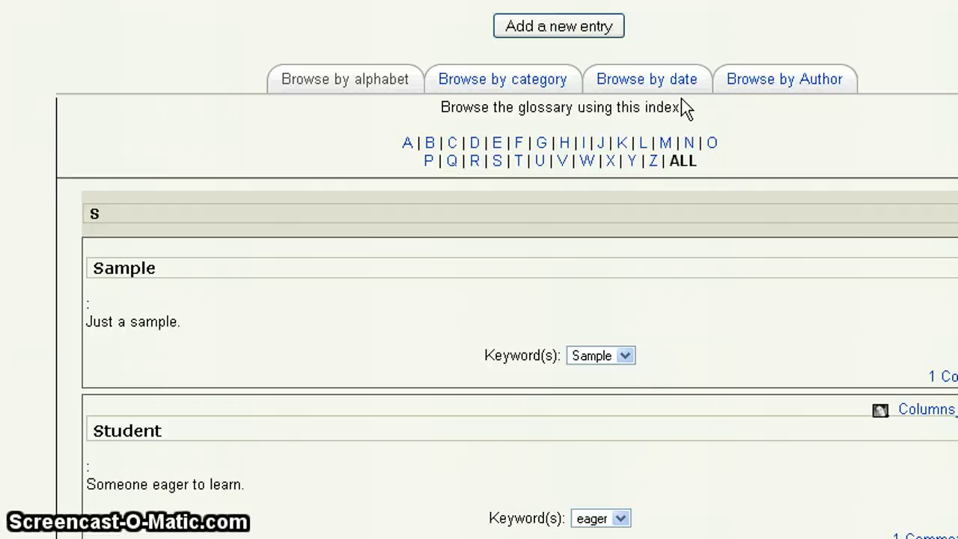
pyautogui.click(714, 172)
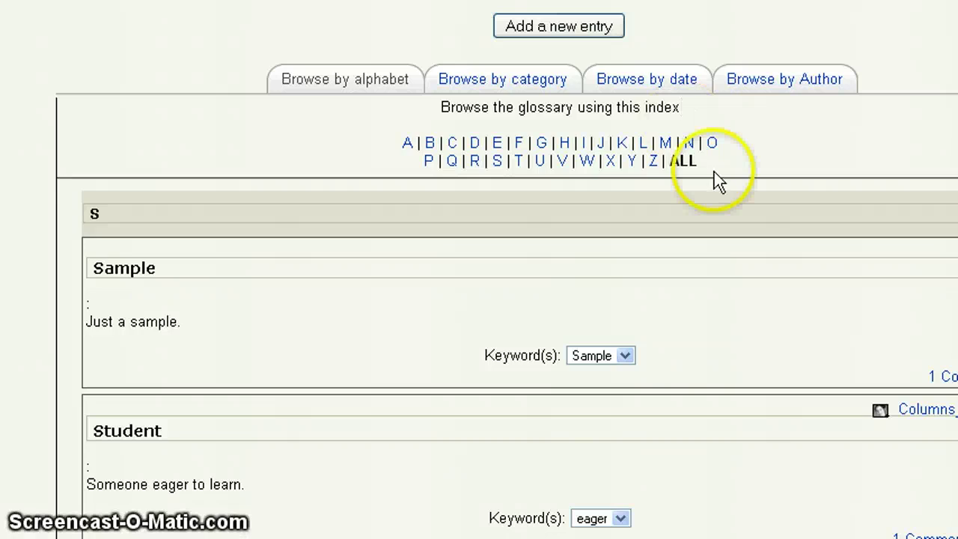
pyautogui.click(431, 143)
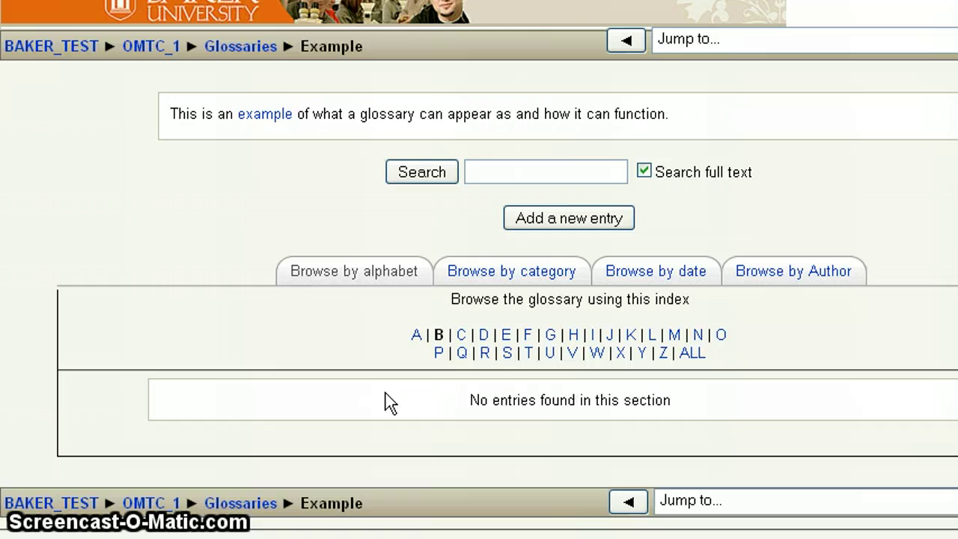
pyautogui.click(506, 355)
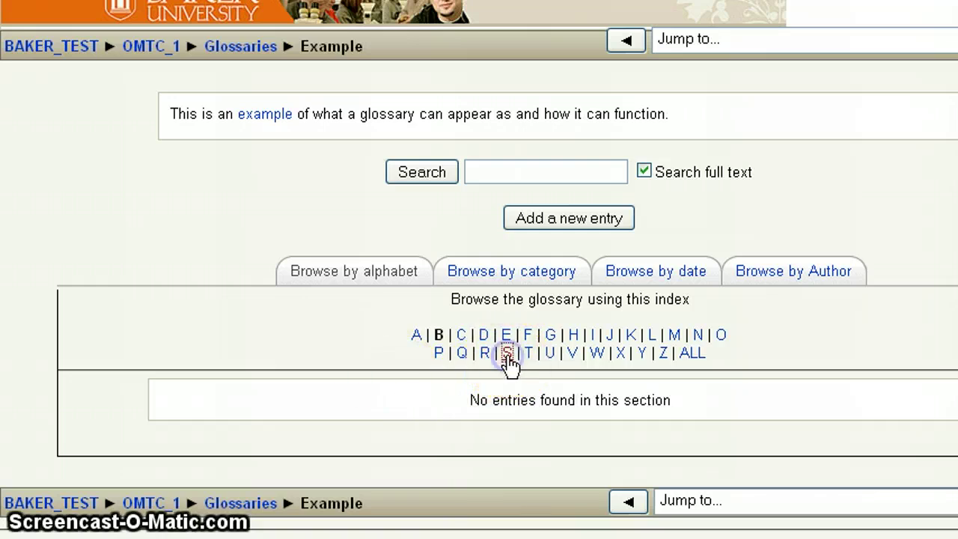
pyautogui.scroll(-3, 314, 367)
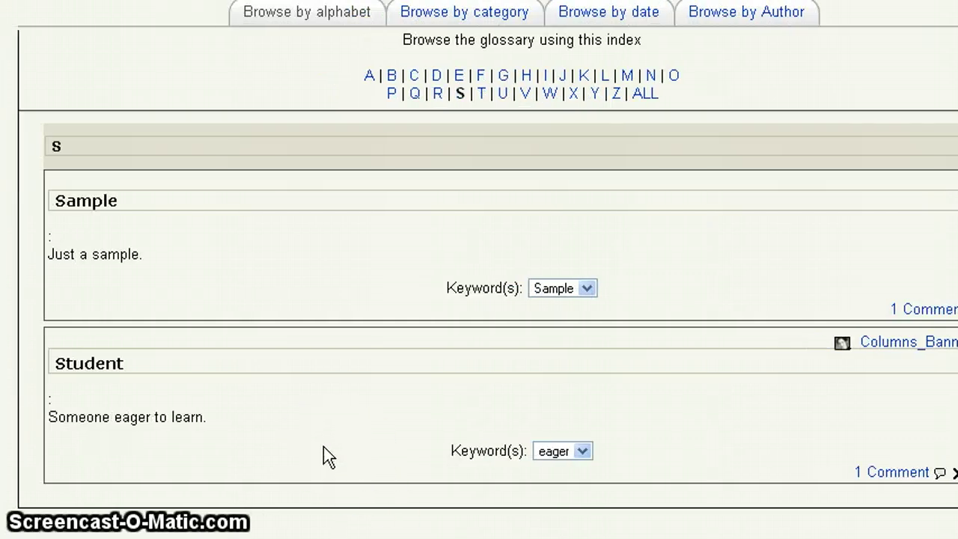
pyautogui.scroll(4, 324, 449)
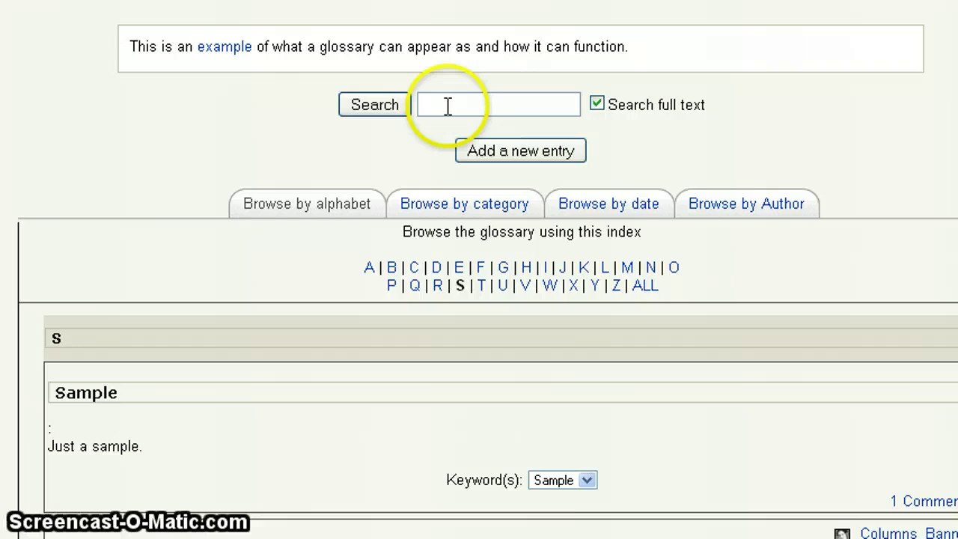
# Step: Search the Example glossary for 'sample', leaving only the Sample entry with matches highlighted
pyautogui.click(463, 104)
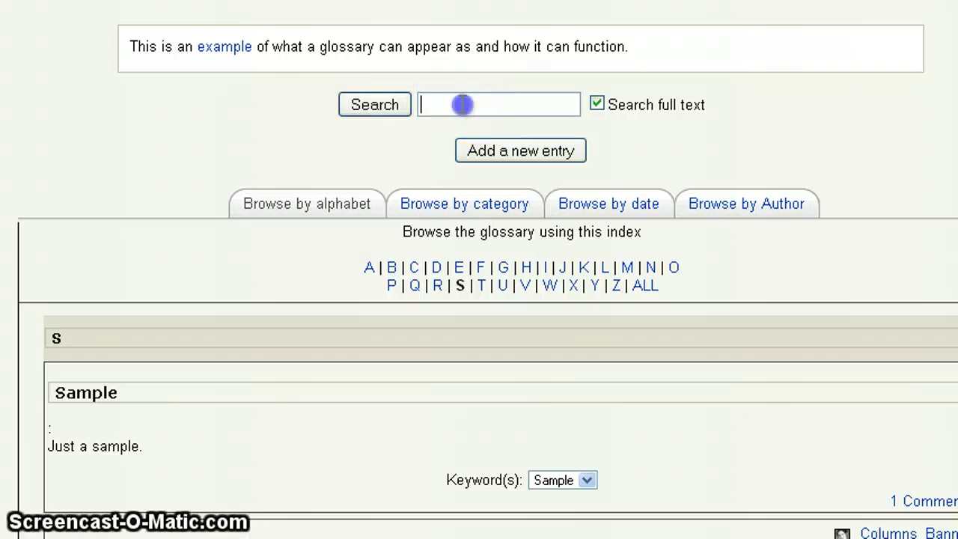
pyautogui.write('sample')
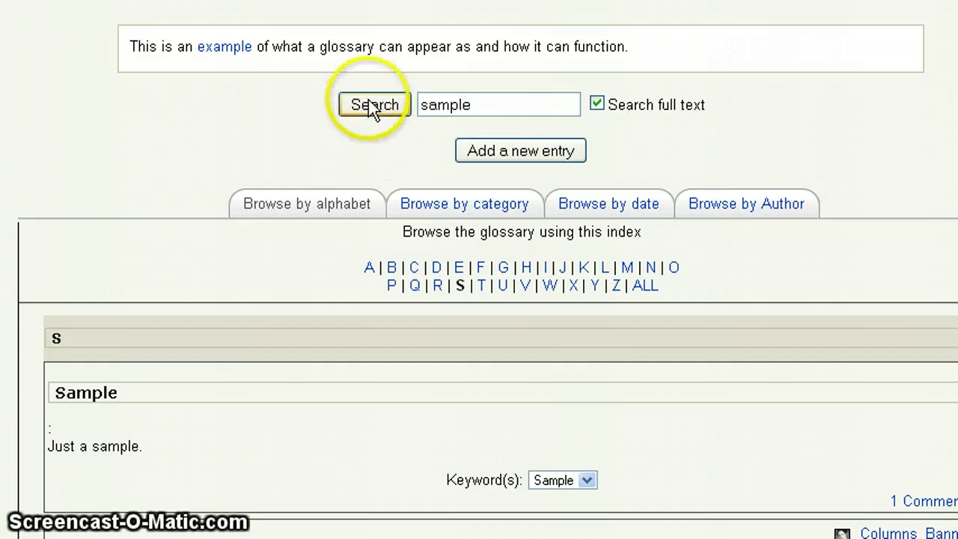
pyautogui.click(370, 105)
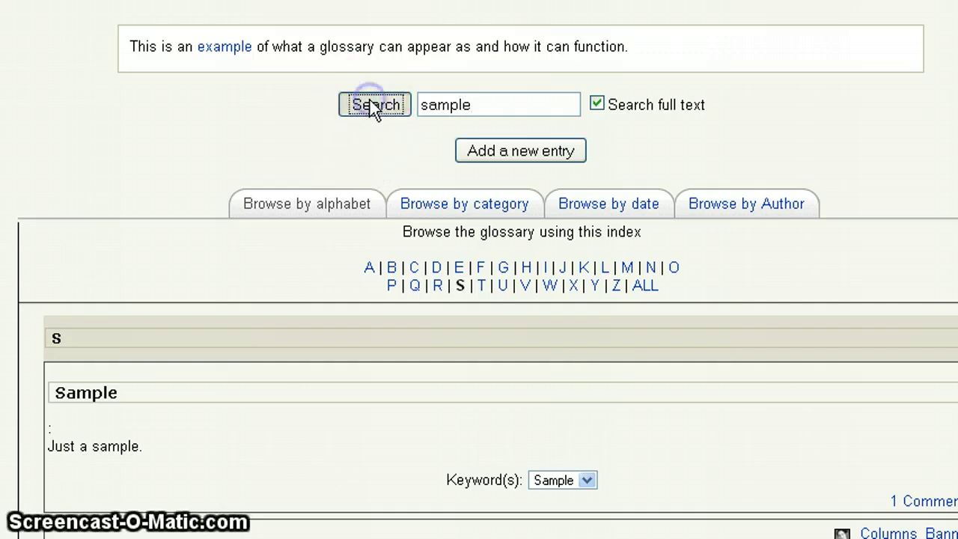
pyautogui.scroll(-3, 285, 363)
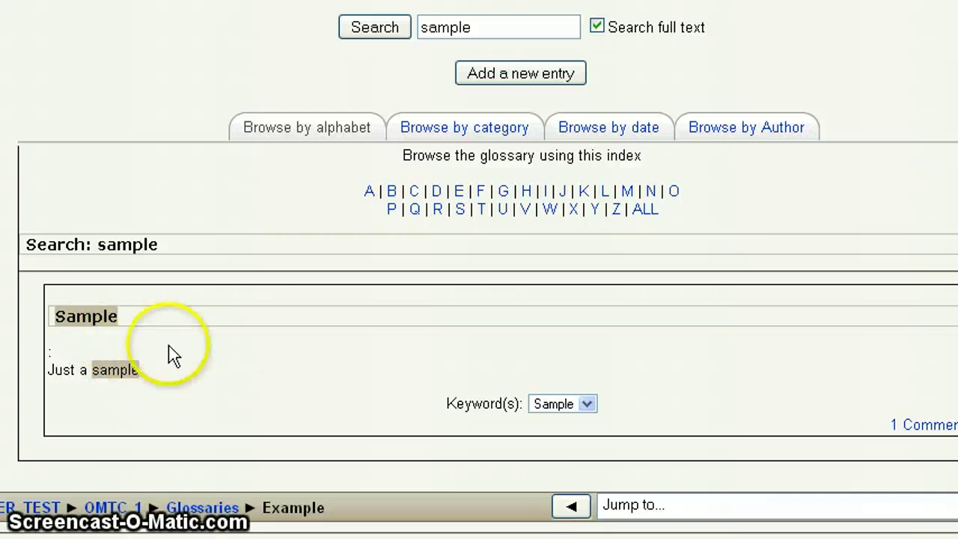
pyautogui.scroll(1, 284, 342)
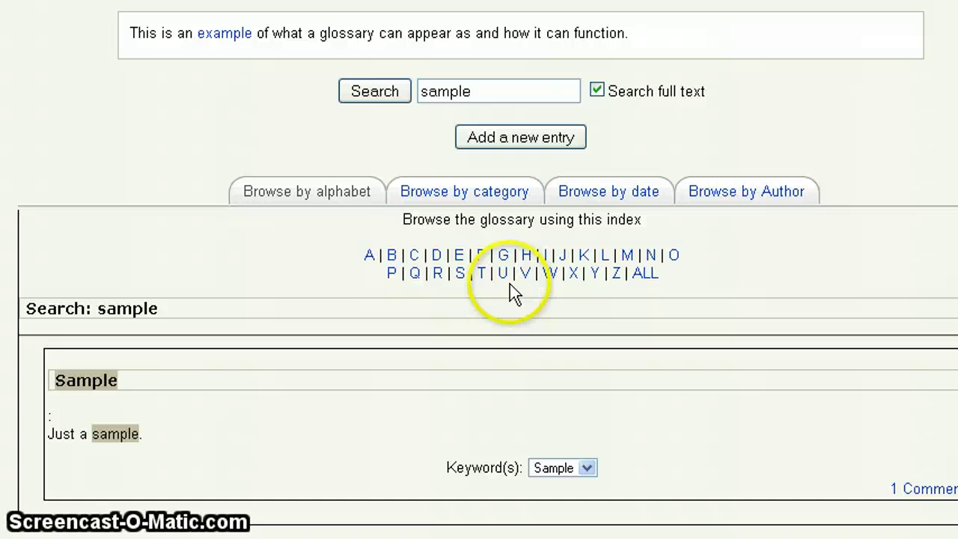
pyautogui.click(464, 191)
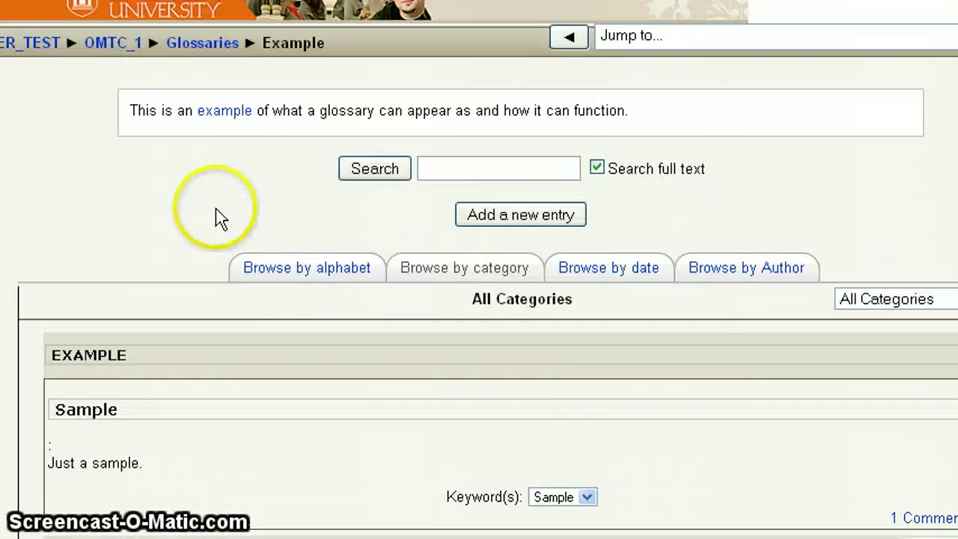
pyautogui.scroll(-1, 138, 205)
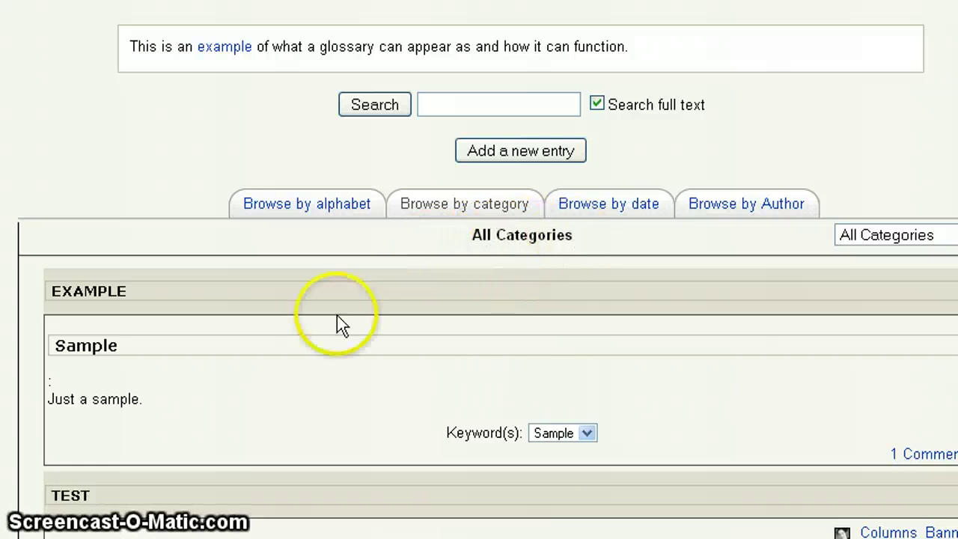
pyautogui.scroll(-1, 305, 320)
pyautogui.scroll(-2, 304, 319)
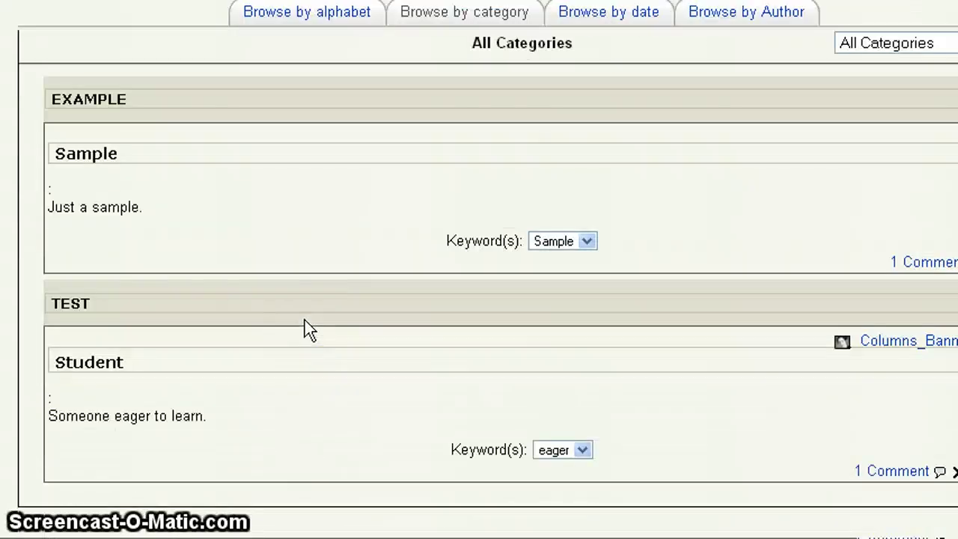
pyautogui.scroll(1, 304, 319)
pyautogui.scroll(1, 305, 319)
pyautogui.scroll(-2, 305, 320)
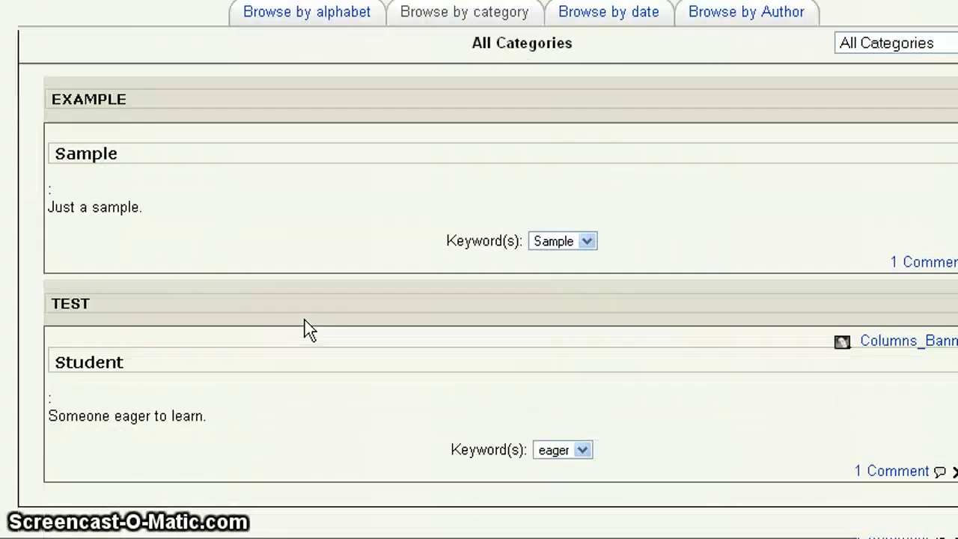
pyautogui.scroll(1, 305, 319)
pyautogui.scroll(1, 305, 329)
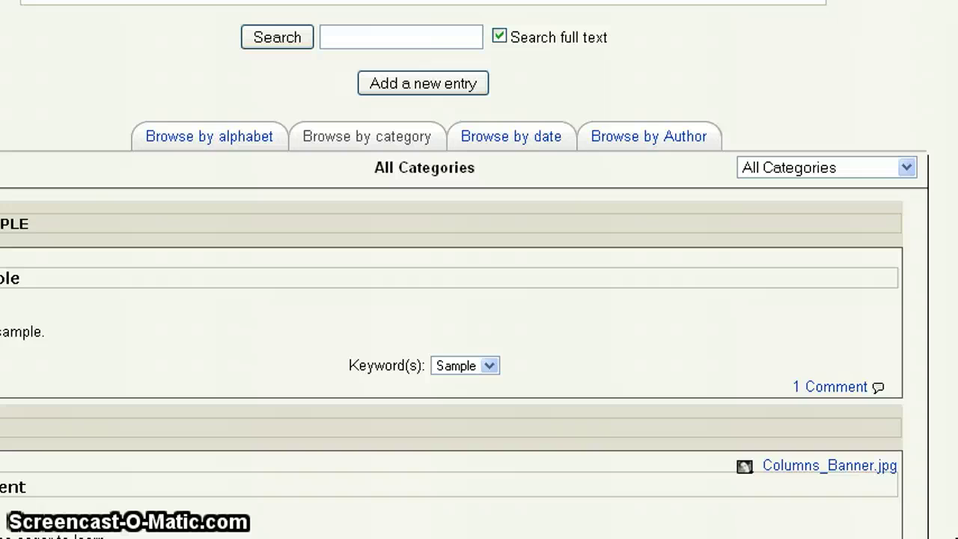
# Step: Choose Example from the All Categories dropdown so only the Sample entry is listed
pyautogui.click(907, 168)
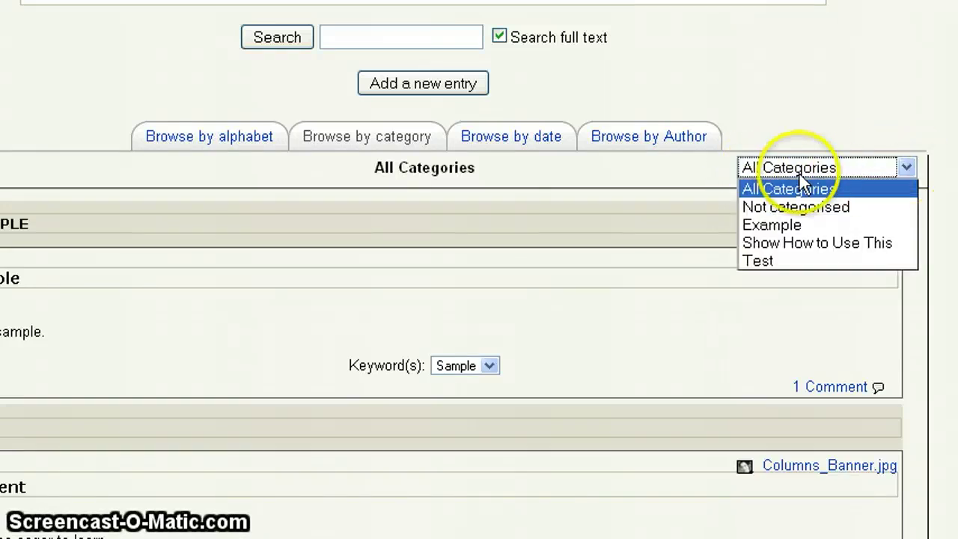
pyautogui.click(790, 225)
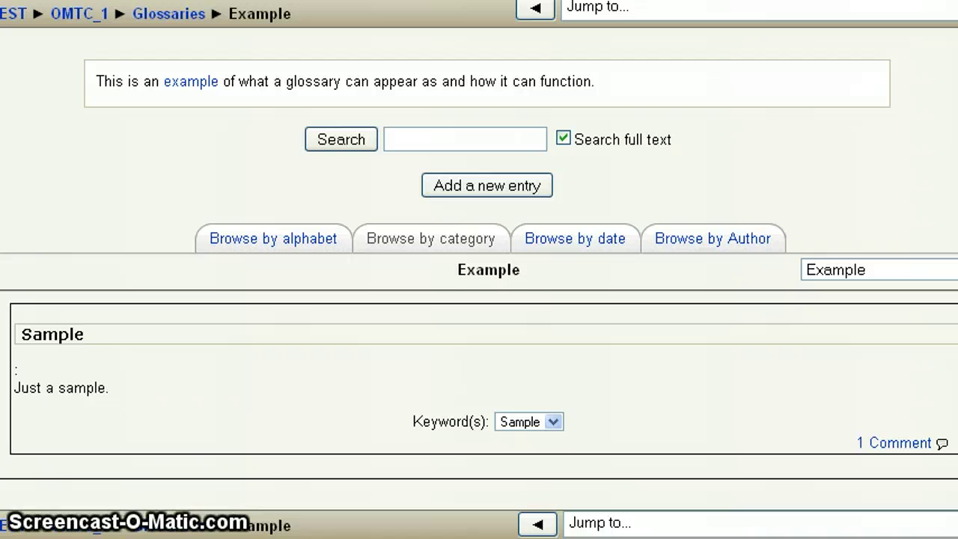
# Step: Switch to Browse by date and sort by creation date, listing Sample then Student
pyautogui.click(569, 245)
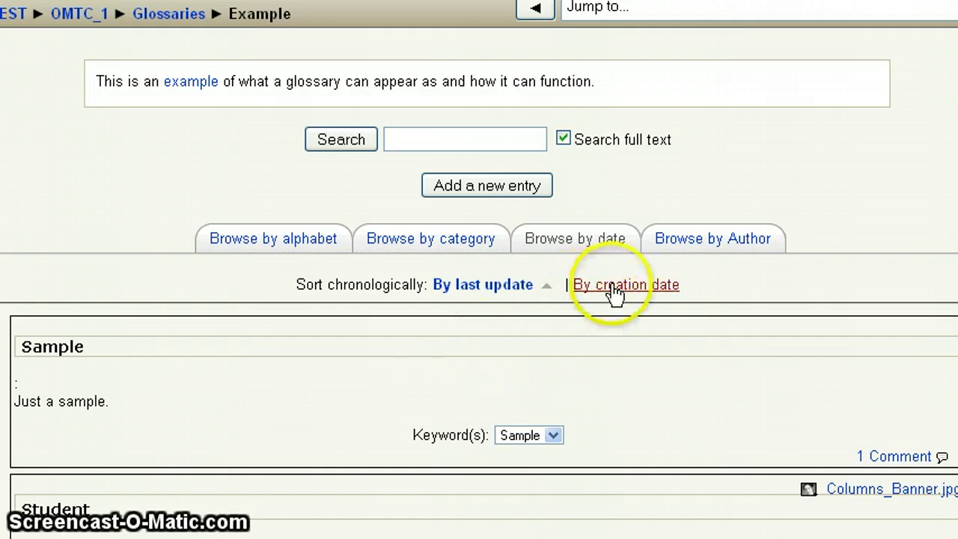
pyautogui.scroll(-3, 312, 363)
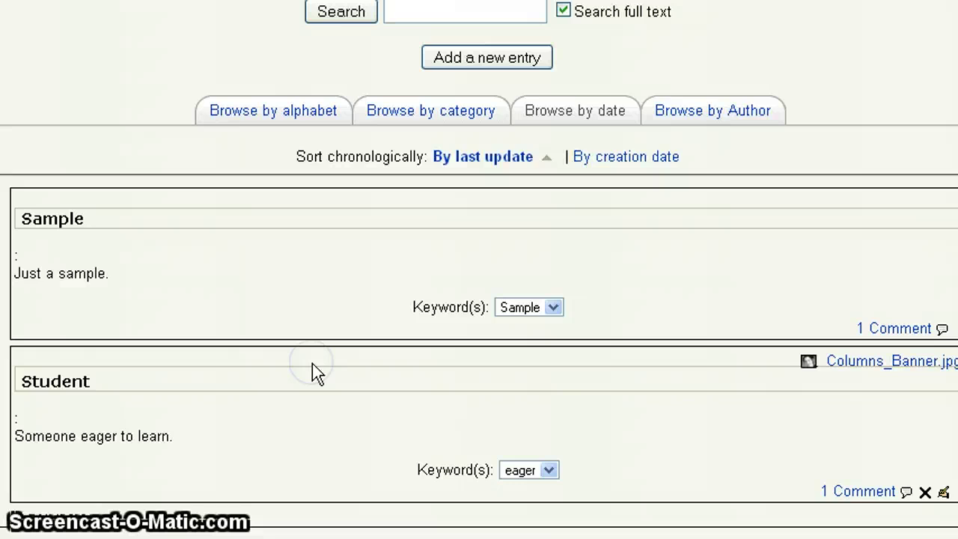
pyautogui.scroll(1, 312, 363)
pyautogui.scroll(1, 313, 367)
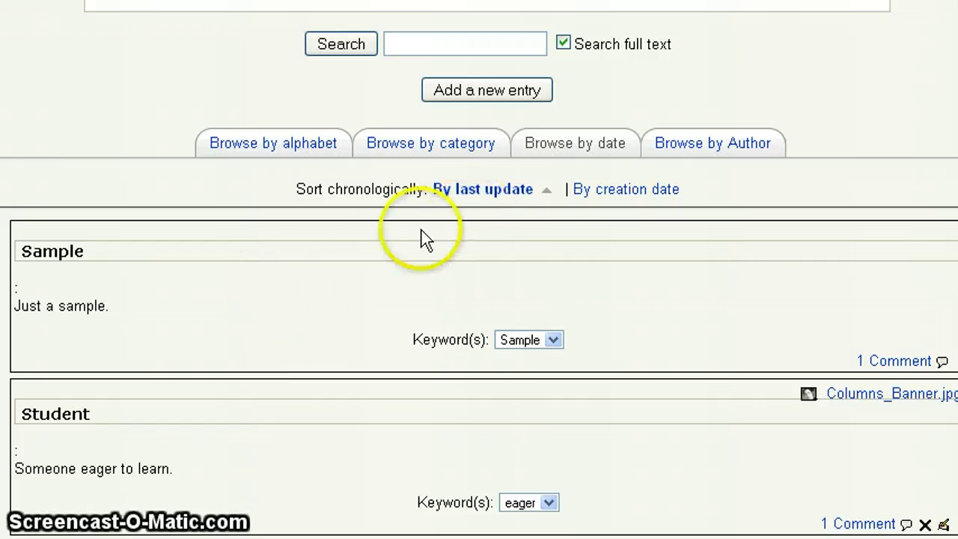
pyautogui.click(630, 193)
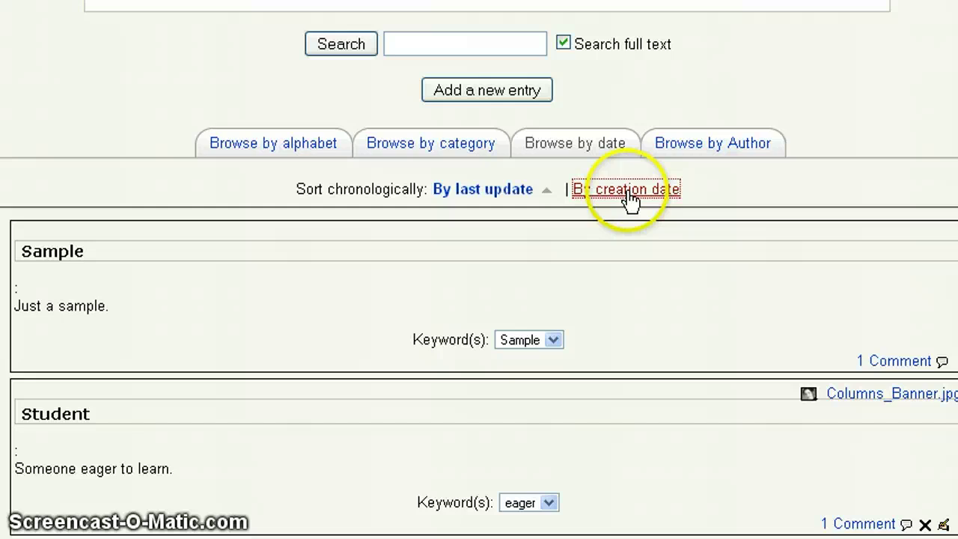
pyautogui.scroll(-2, 214, 362)
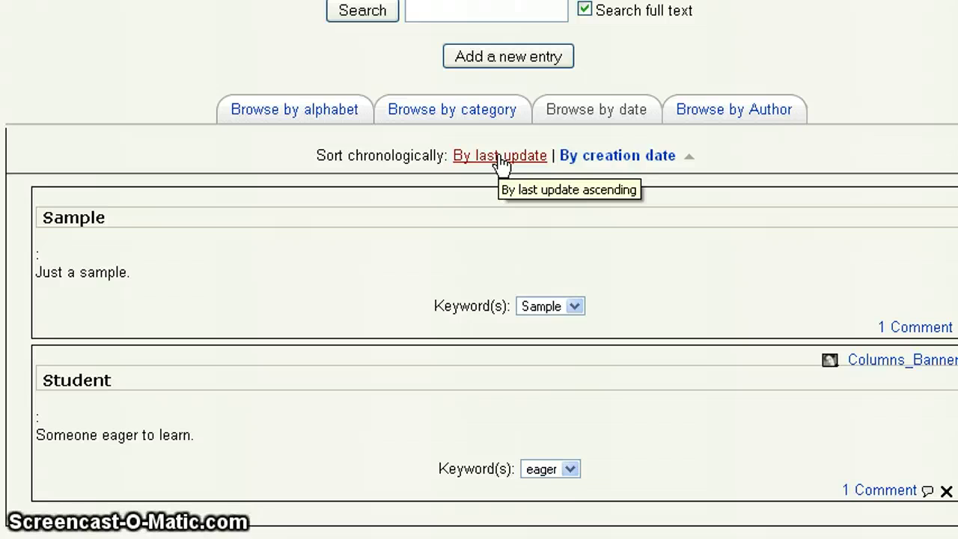
pyautogui.click(616, 159)
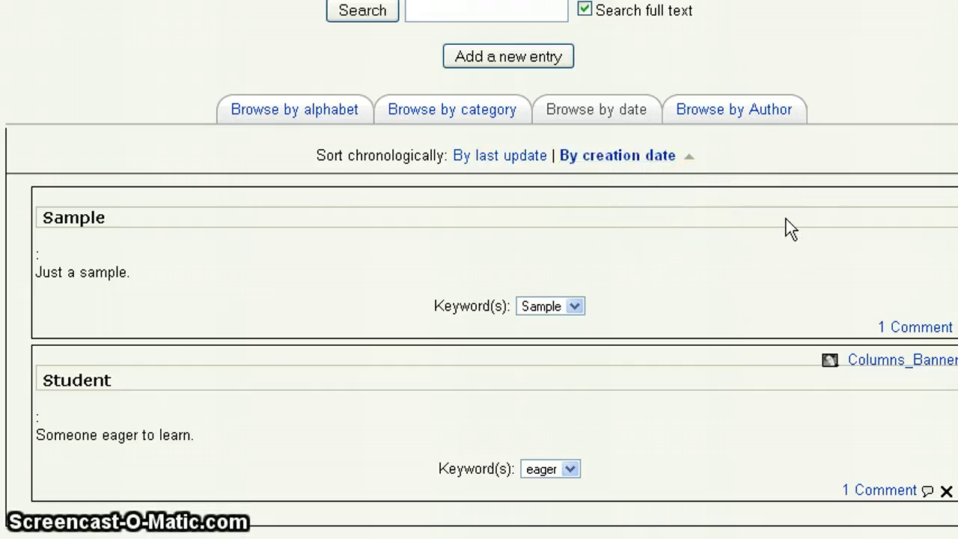
# Step: Show the Browse by Author view and review entries grouped under each author's first name
pyautogui.click(737, 108)
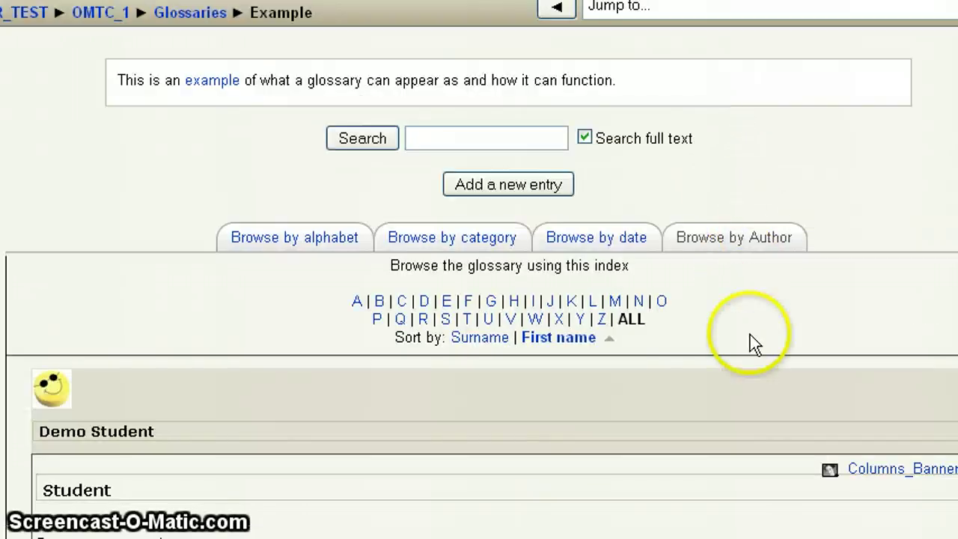
pyautogui.scroll(-5, 757, 304)
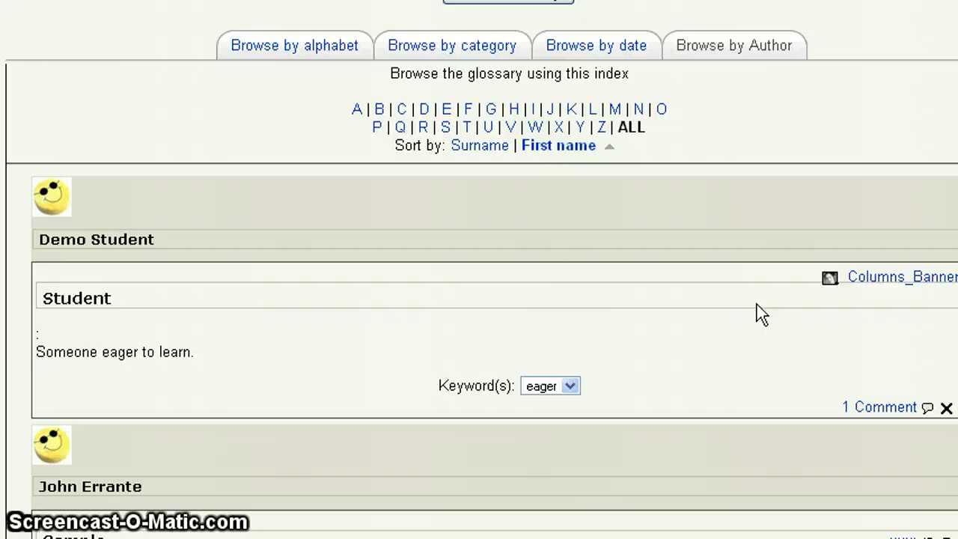
pyautogui.scroll(-1, 756, 304)
pyautogui.scroll(2, 757, 304)
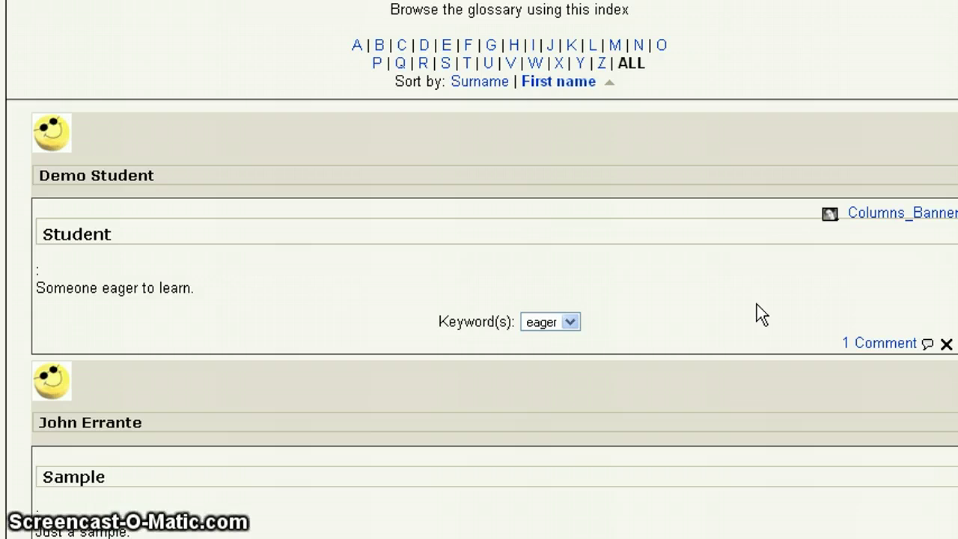
pyautogui.scroll(1, 757, 304)
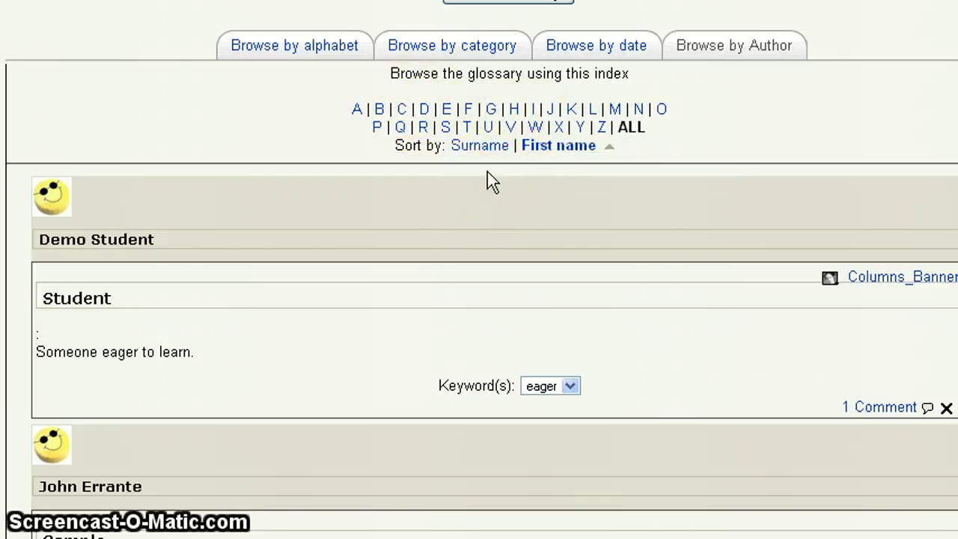
# Step: Filter authors by H (no entries), then by D to show the Student entry
pyautogui.click(513, 108)
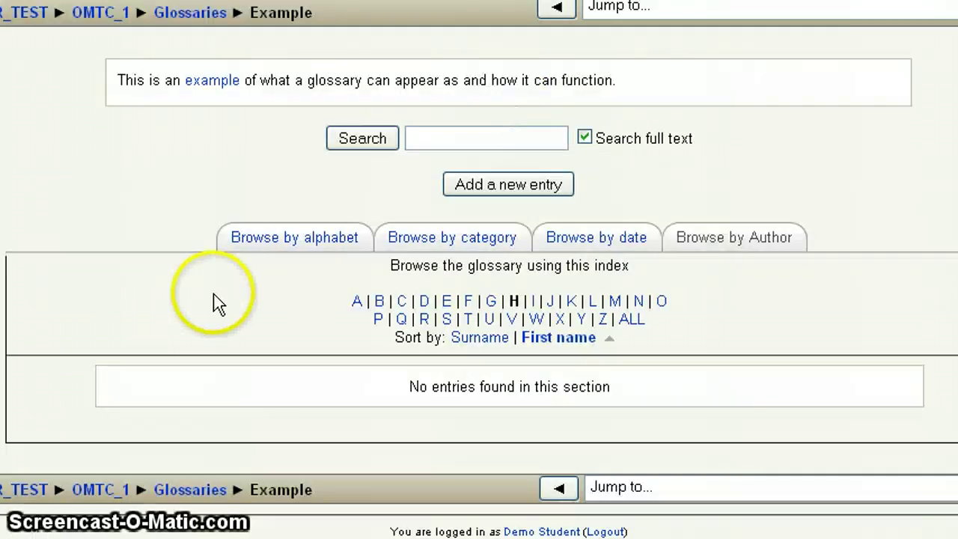
pyautogui.scroll(-1, 284, 337)
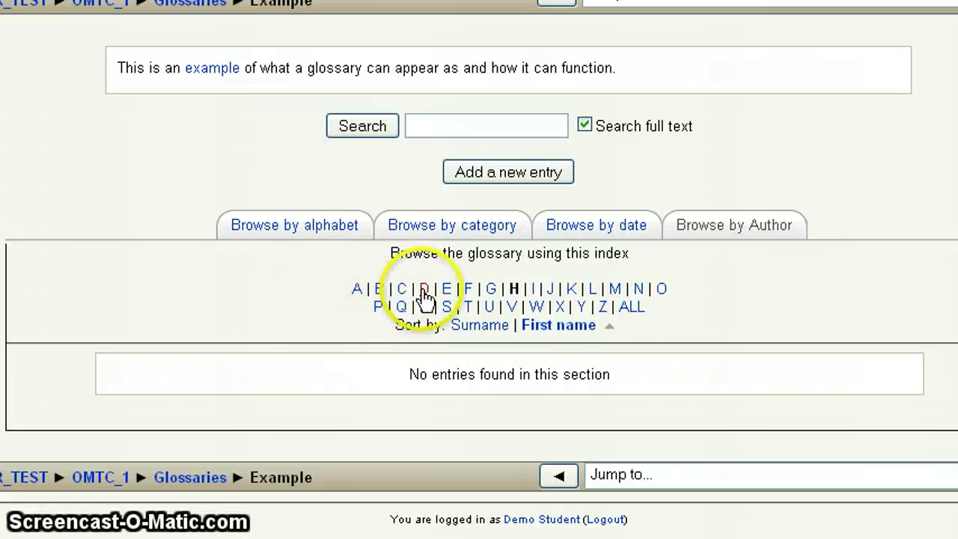
pyautogui.click(424, 291)
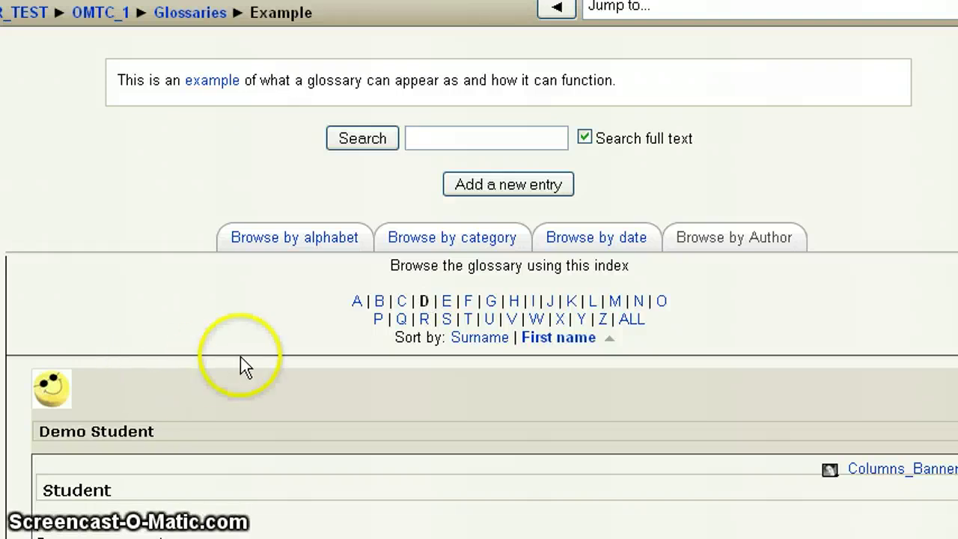
pyautogui.scroll(-3, 240, 356)
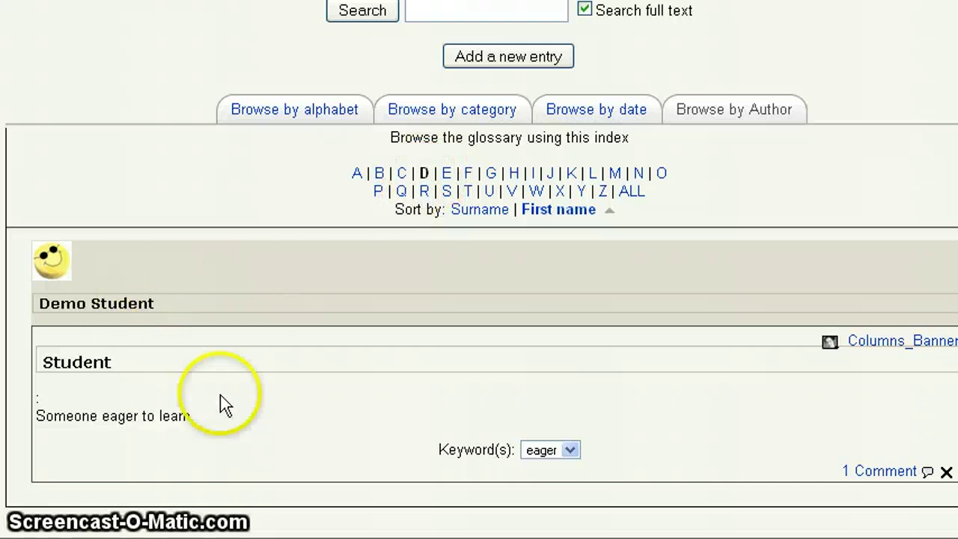
# Step: Sort authors by surname and filter to S, still showing the Student entry
pyautogui.click(481, 210)
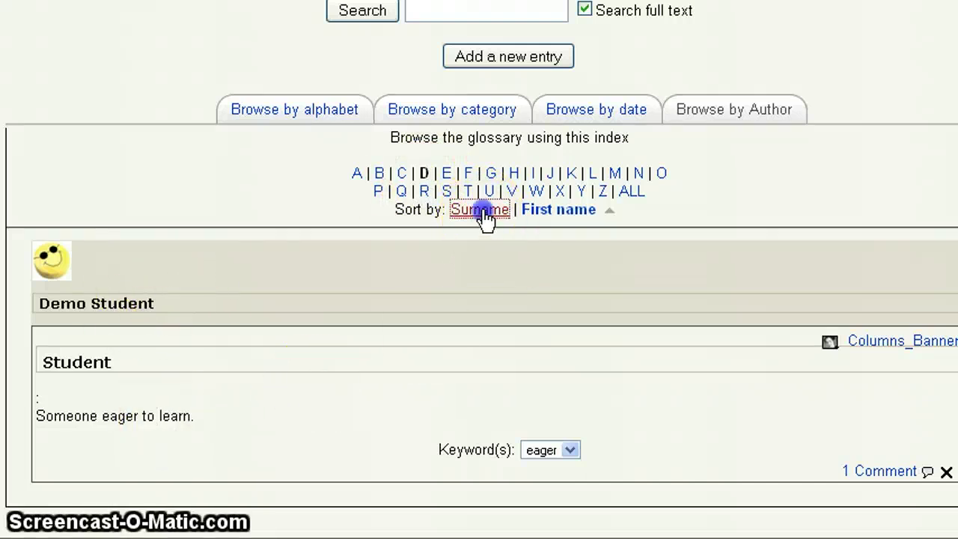
pyautogui.scroll(-3, 267, 303)
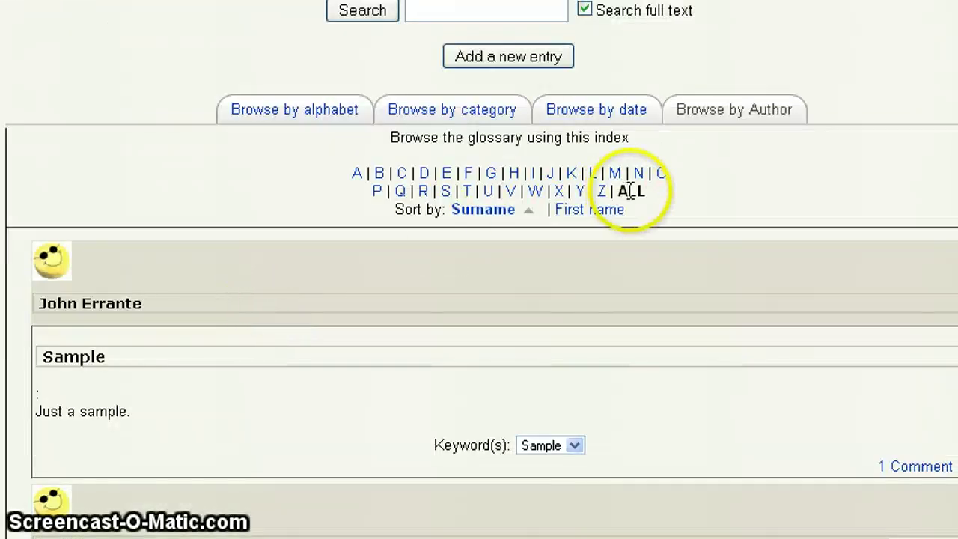
pyautogui.click(447, 193)
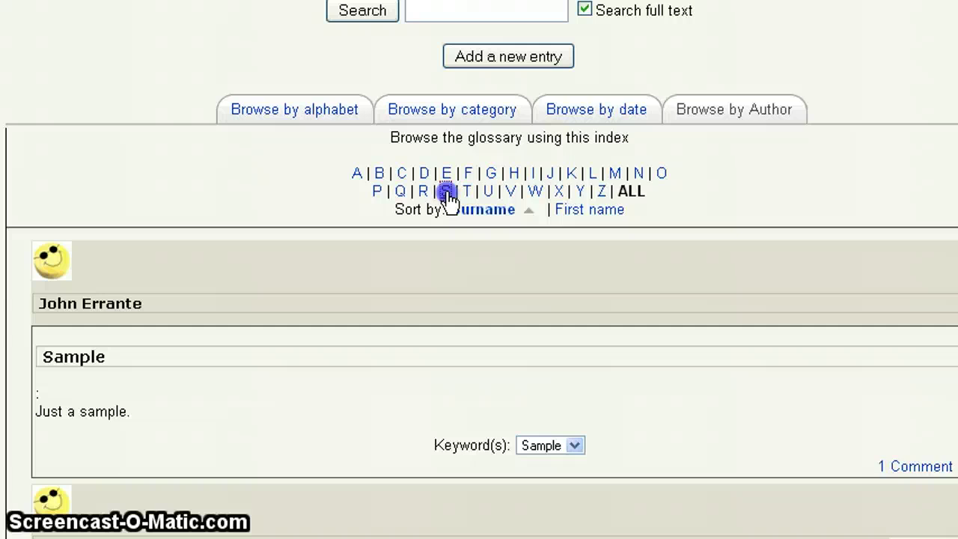
pyautogui.scroll(-3, 213, 335)
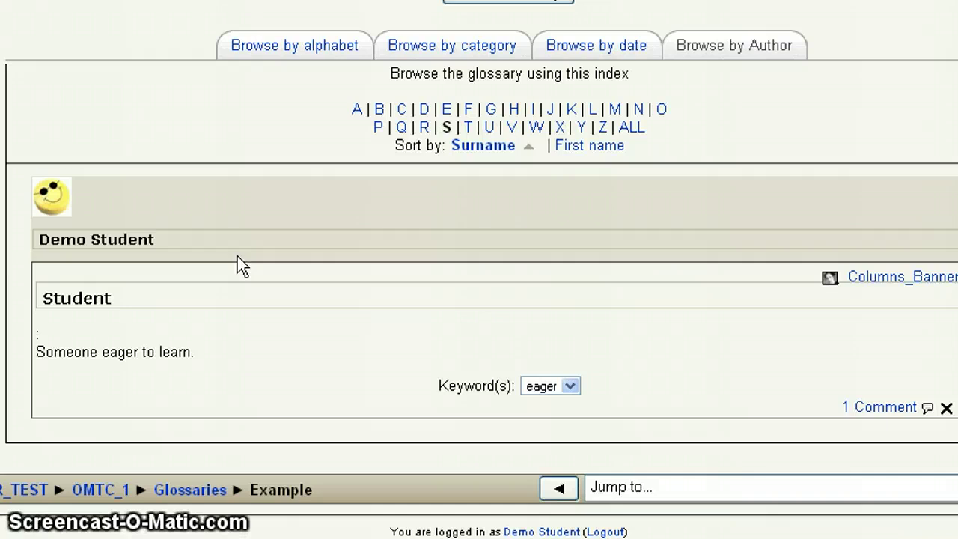
pyautogui.click(246, 277)
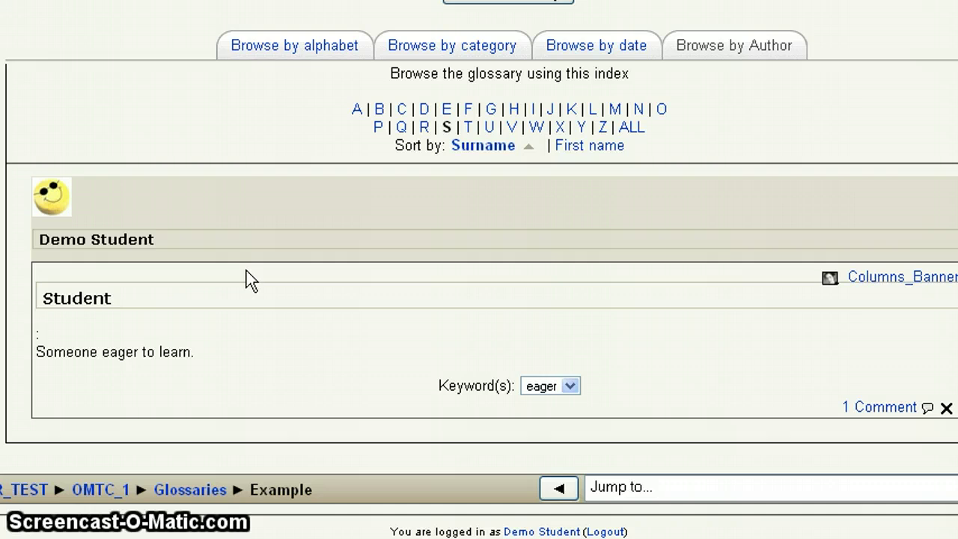
pyautogui.scroll(3, 246, 271)
pyautogui.click(253, 329)
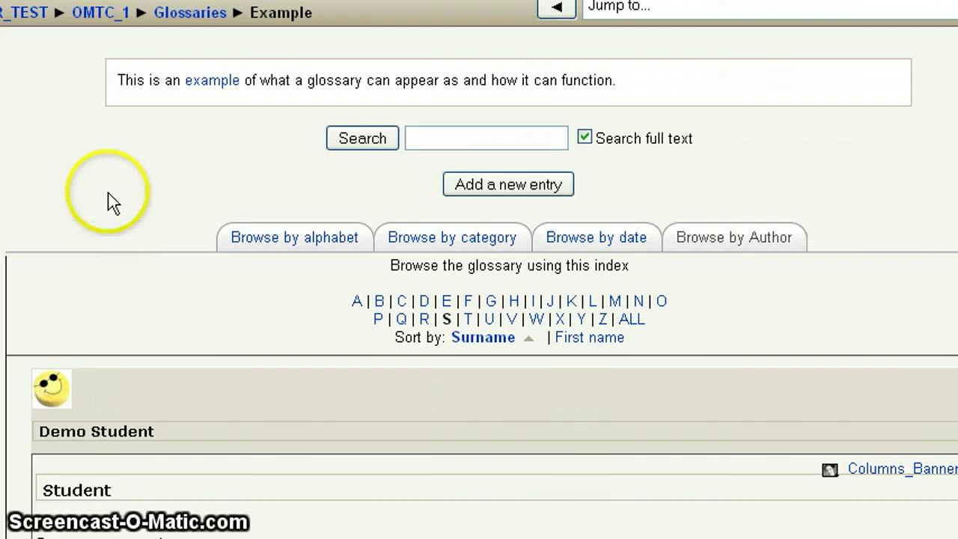
pyautogui.scroll(-3, 108, 202)
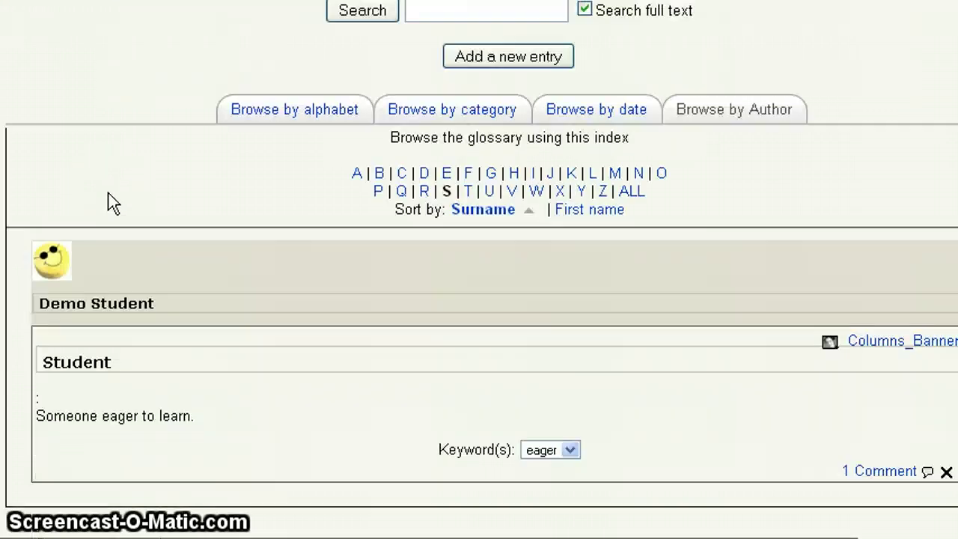